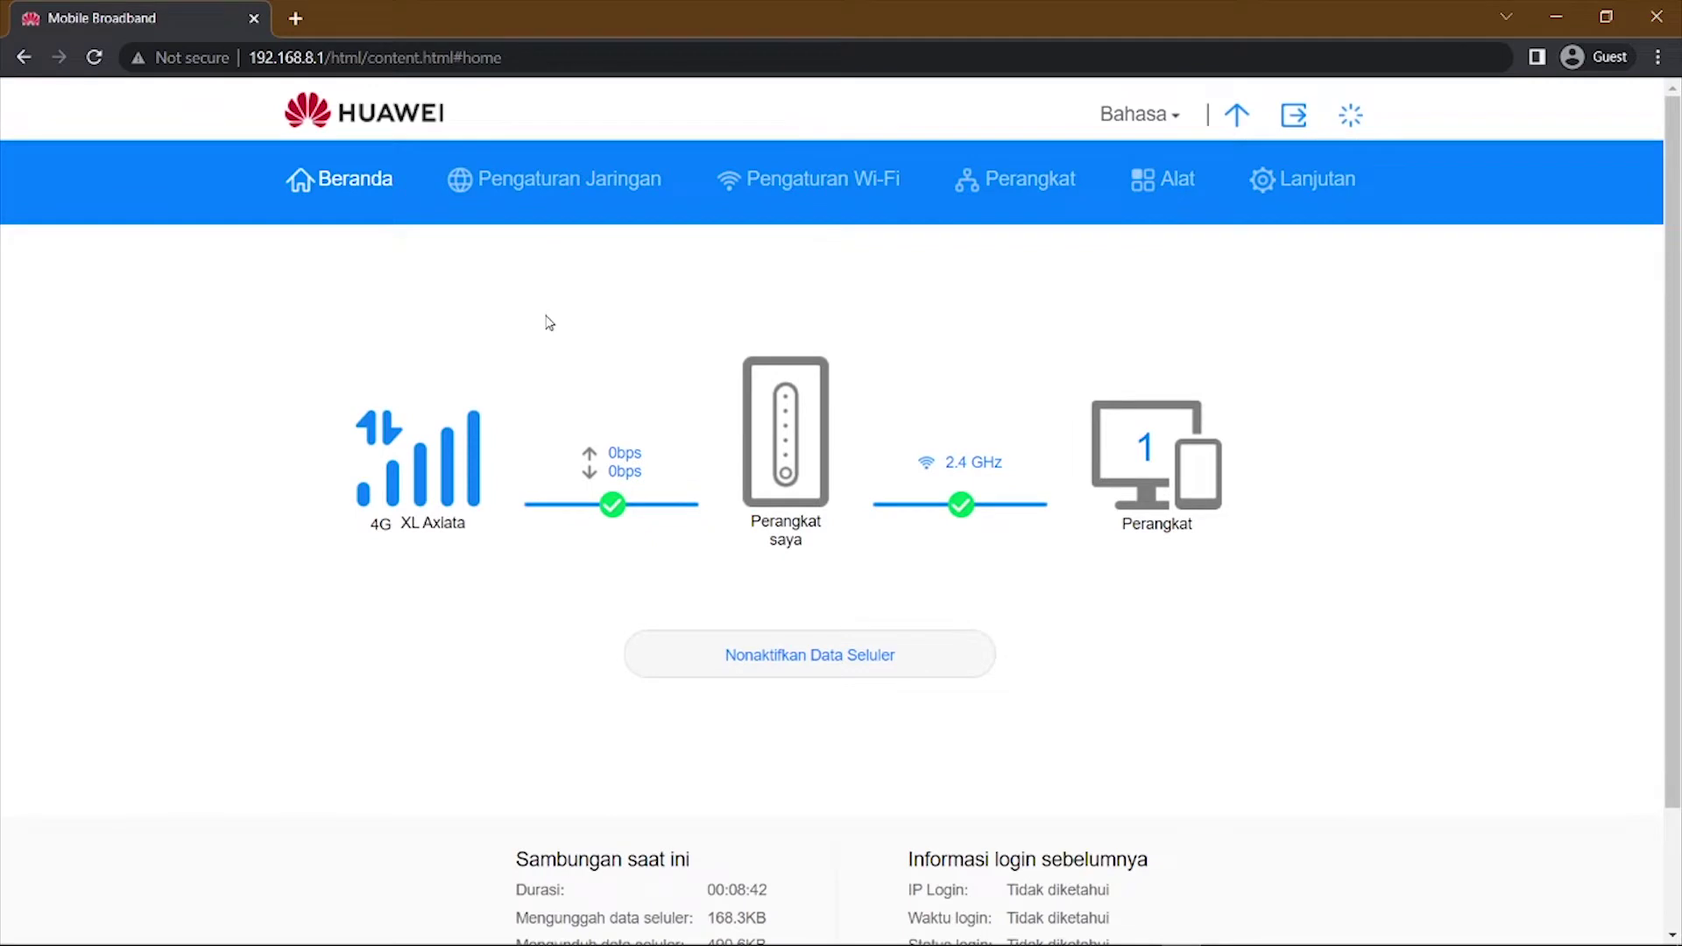
Examine the network type and operator name under the signal indicator on the router's home page, along with the current connection details
left_click_drag(357, 536, 469, 525)
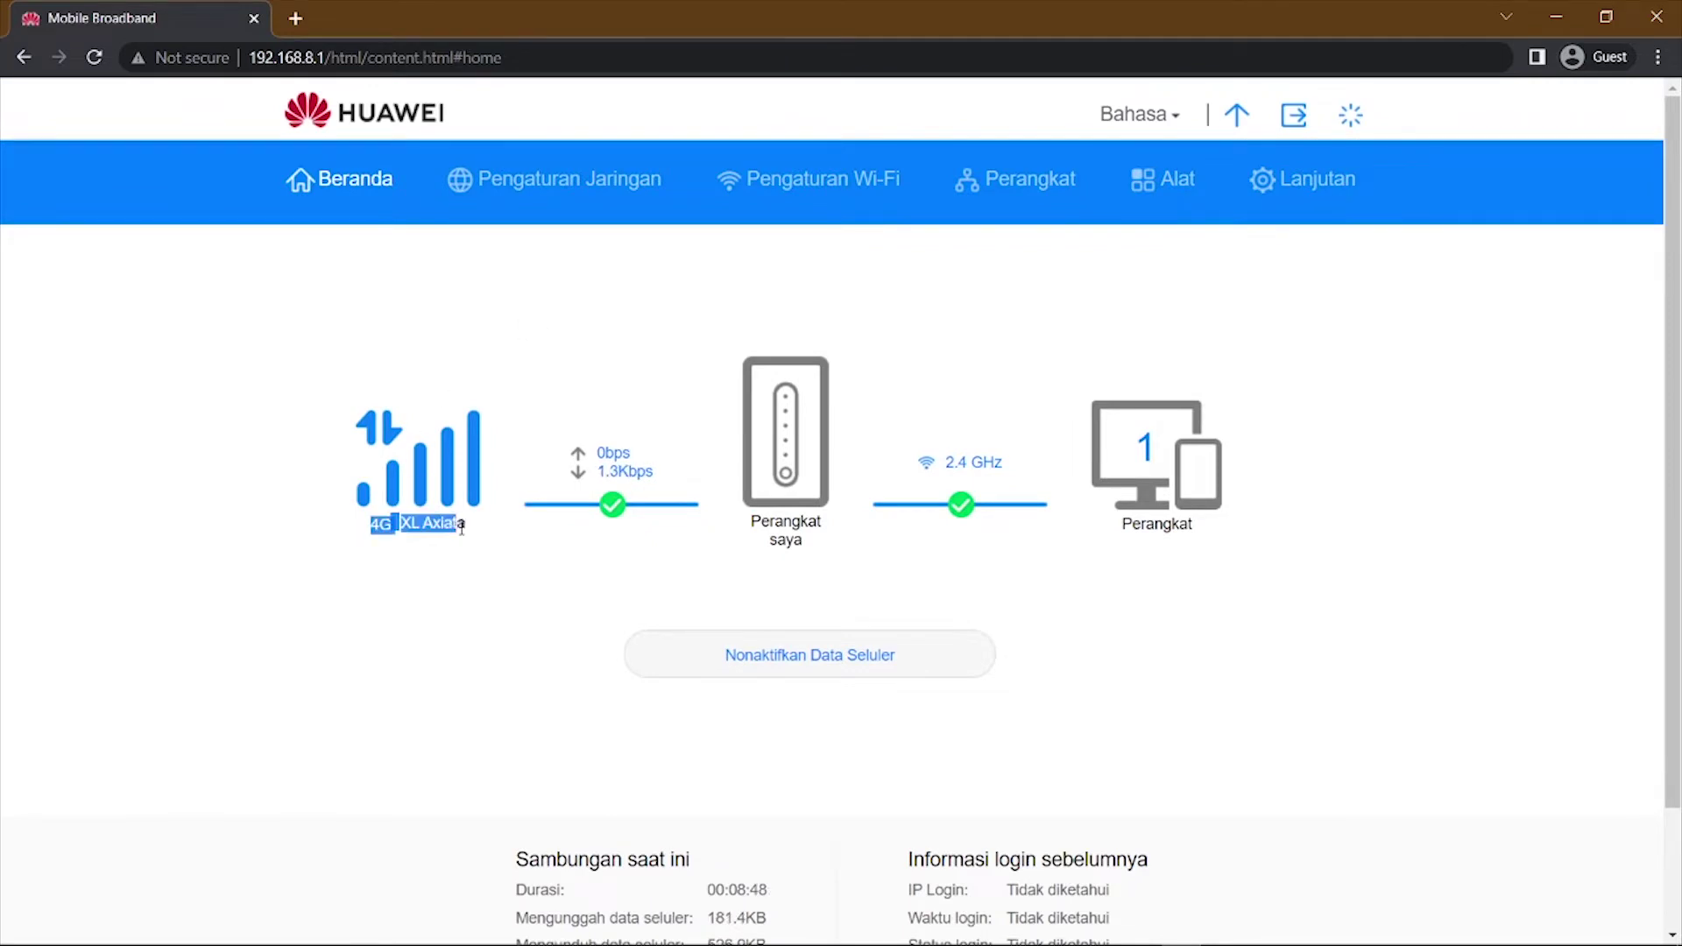
left_click(512, 626)
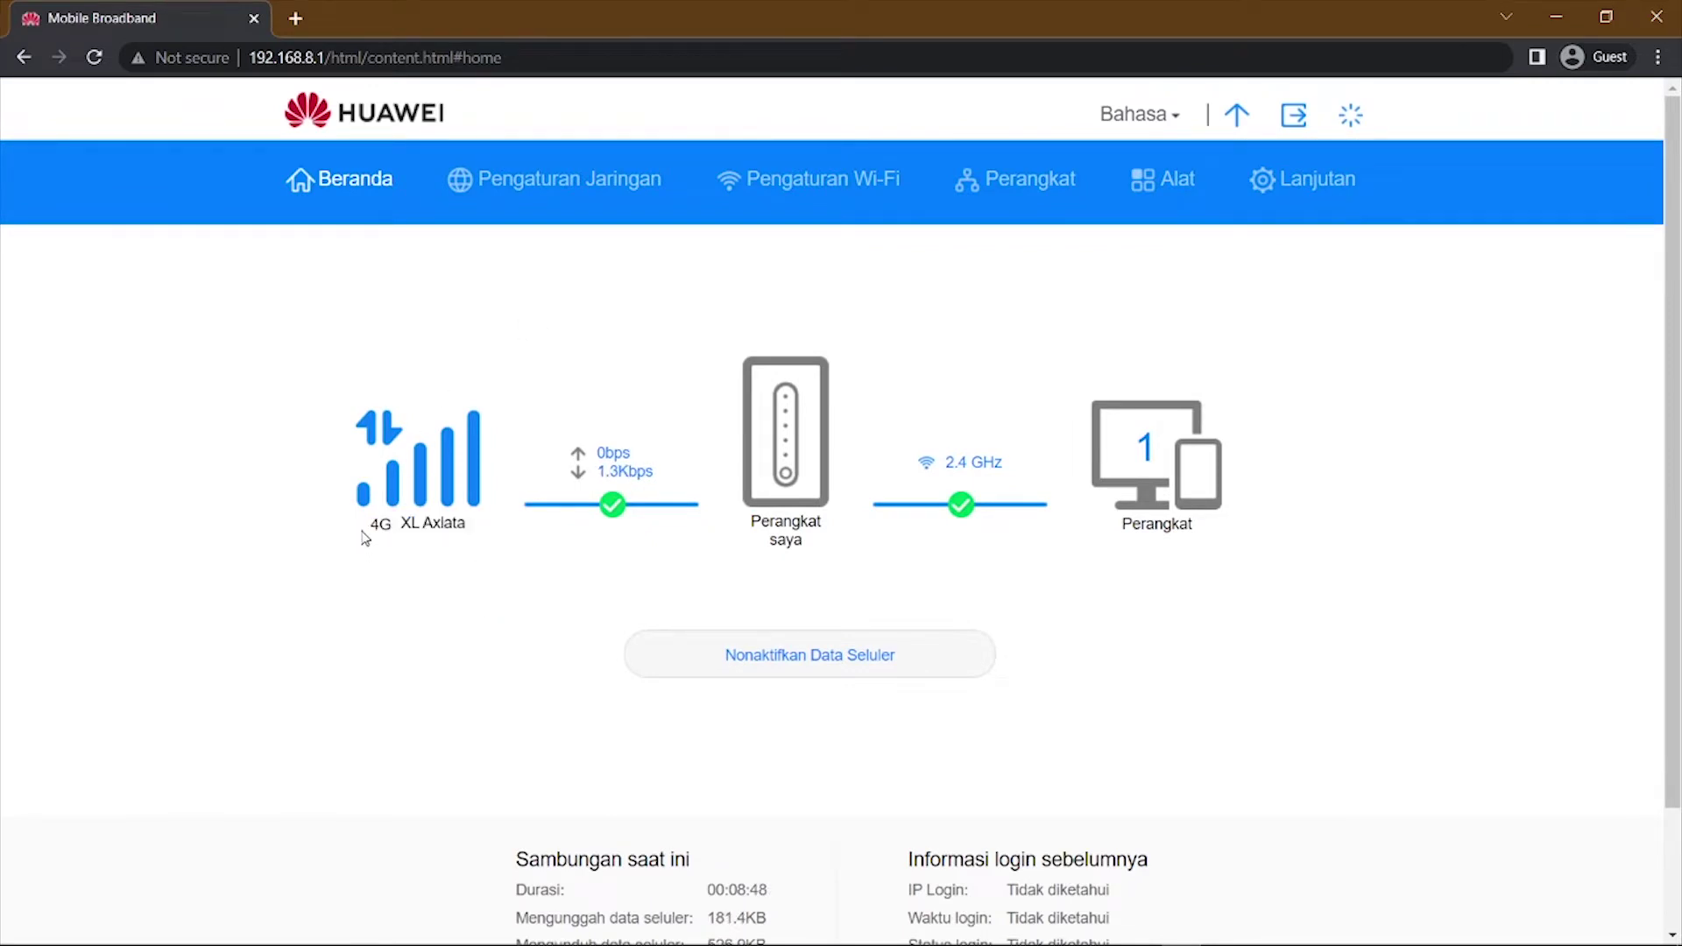
left_click_drag(364, 537, 573, 567)
left_click(508, 606)
left_click_drag(365, 532, 484, 552)
left_click(474, 613)
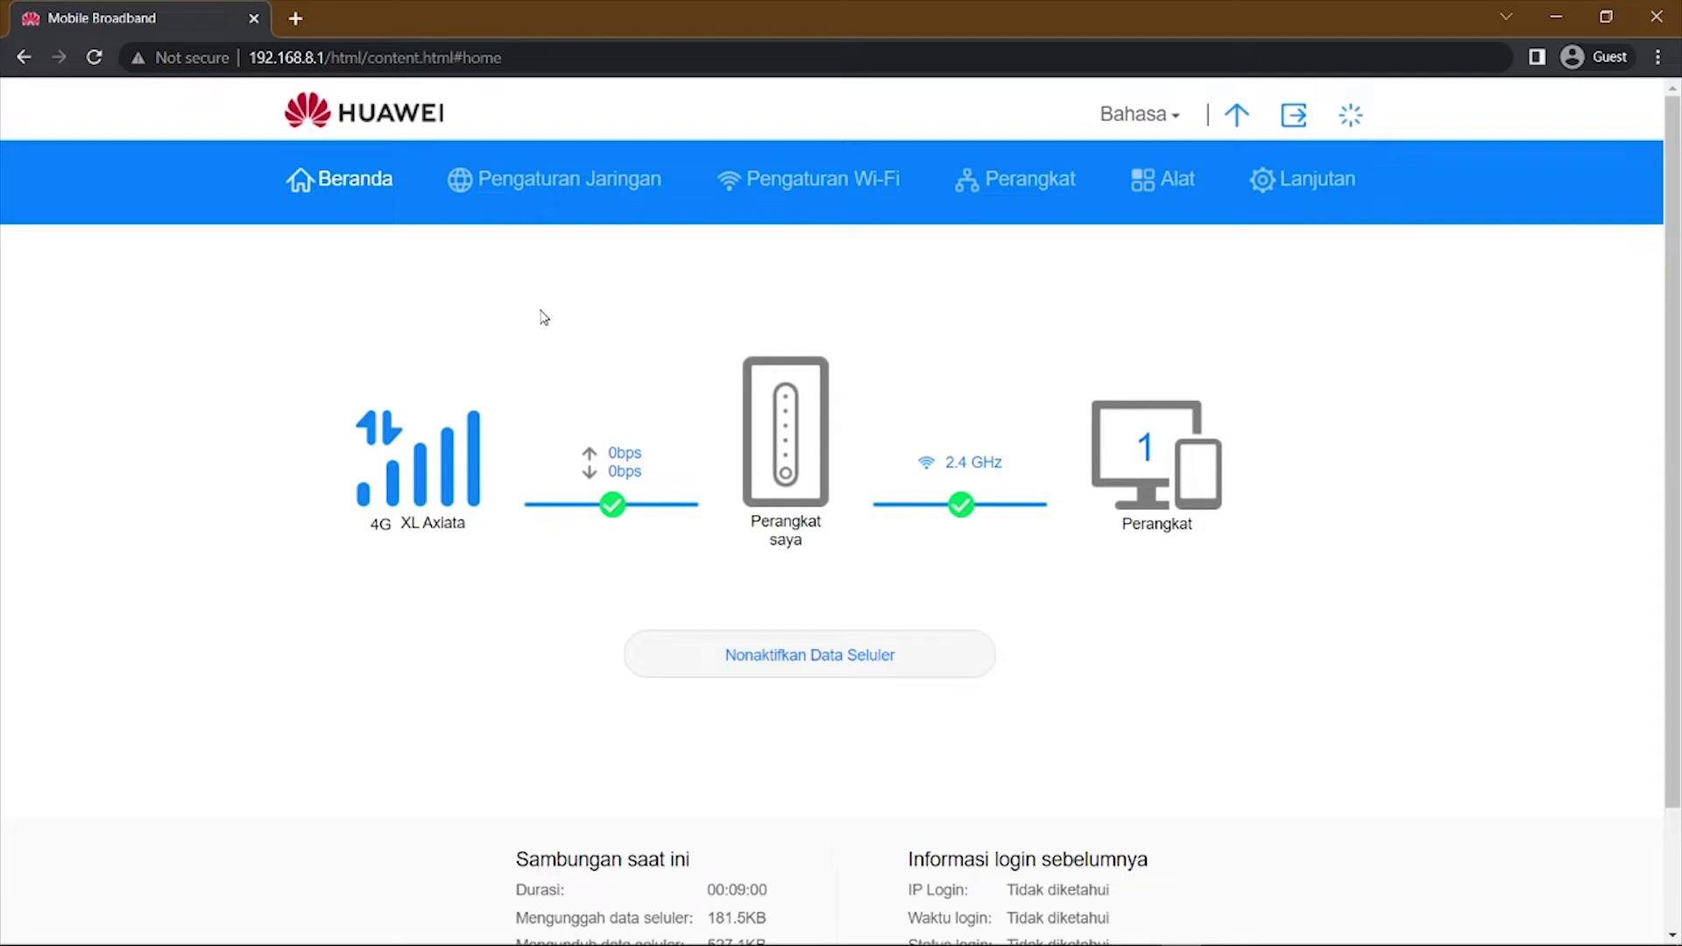
scroll(543, 317, "down", 2)
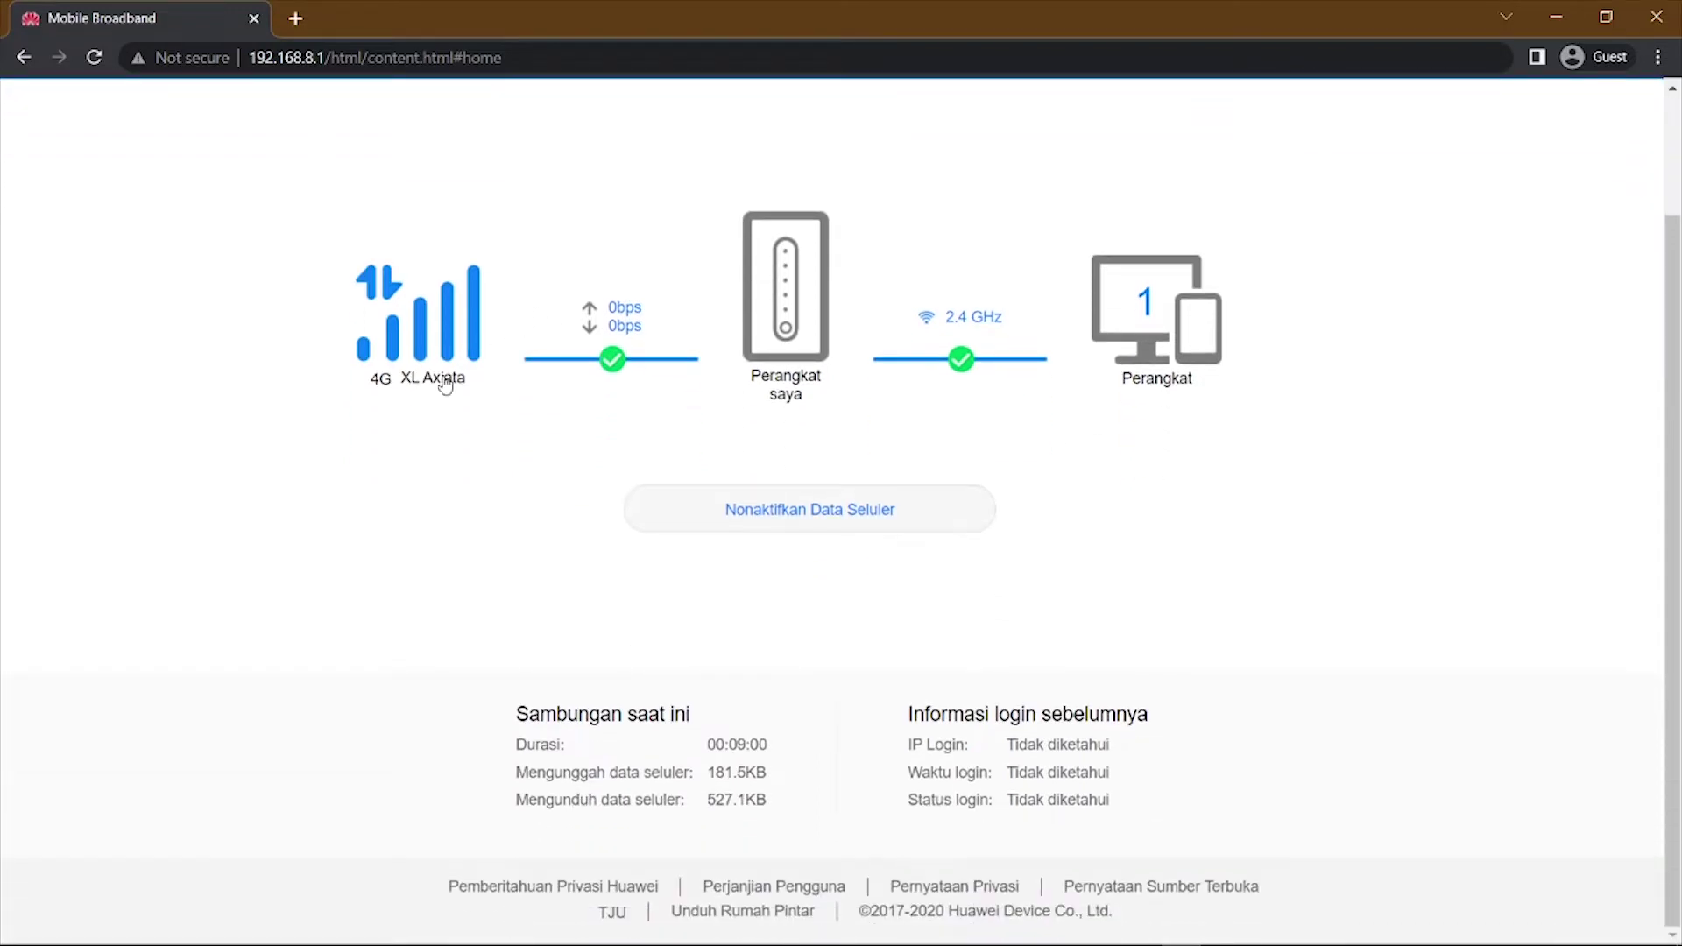
left_click_drag(369, 379, 488, 393)
left_click(480, 405)
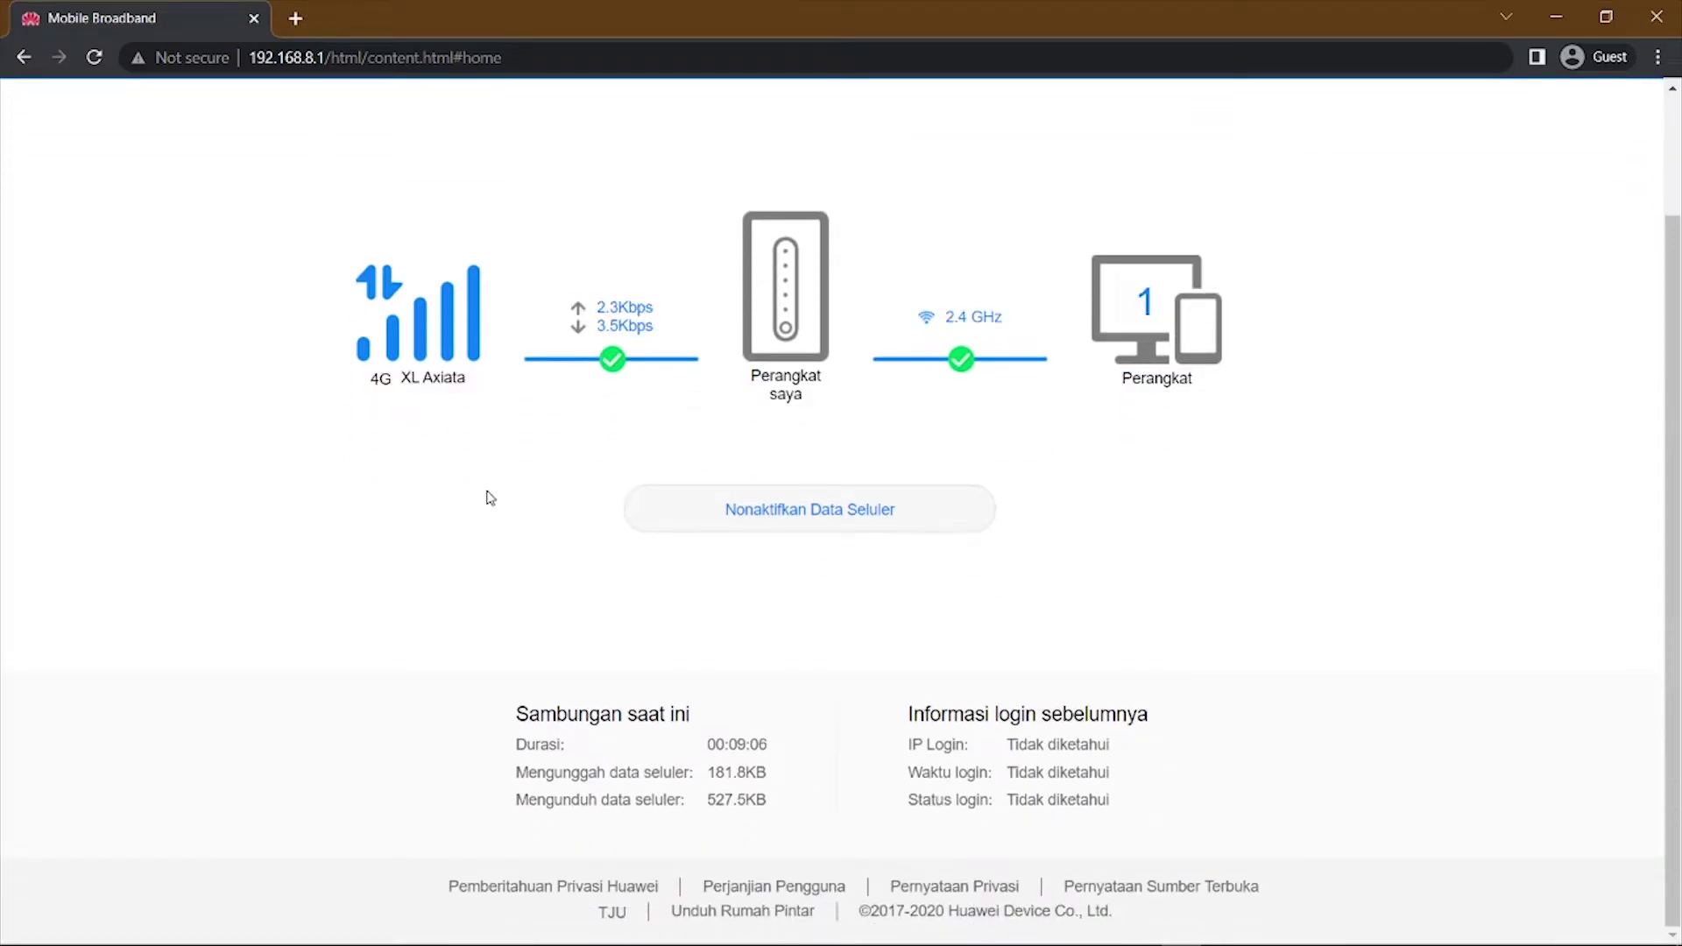
scroll(493, 500, "up", 2)
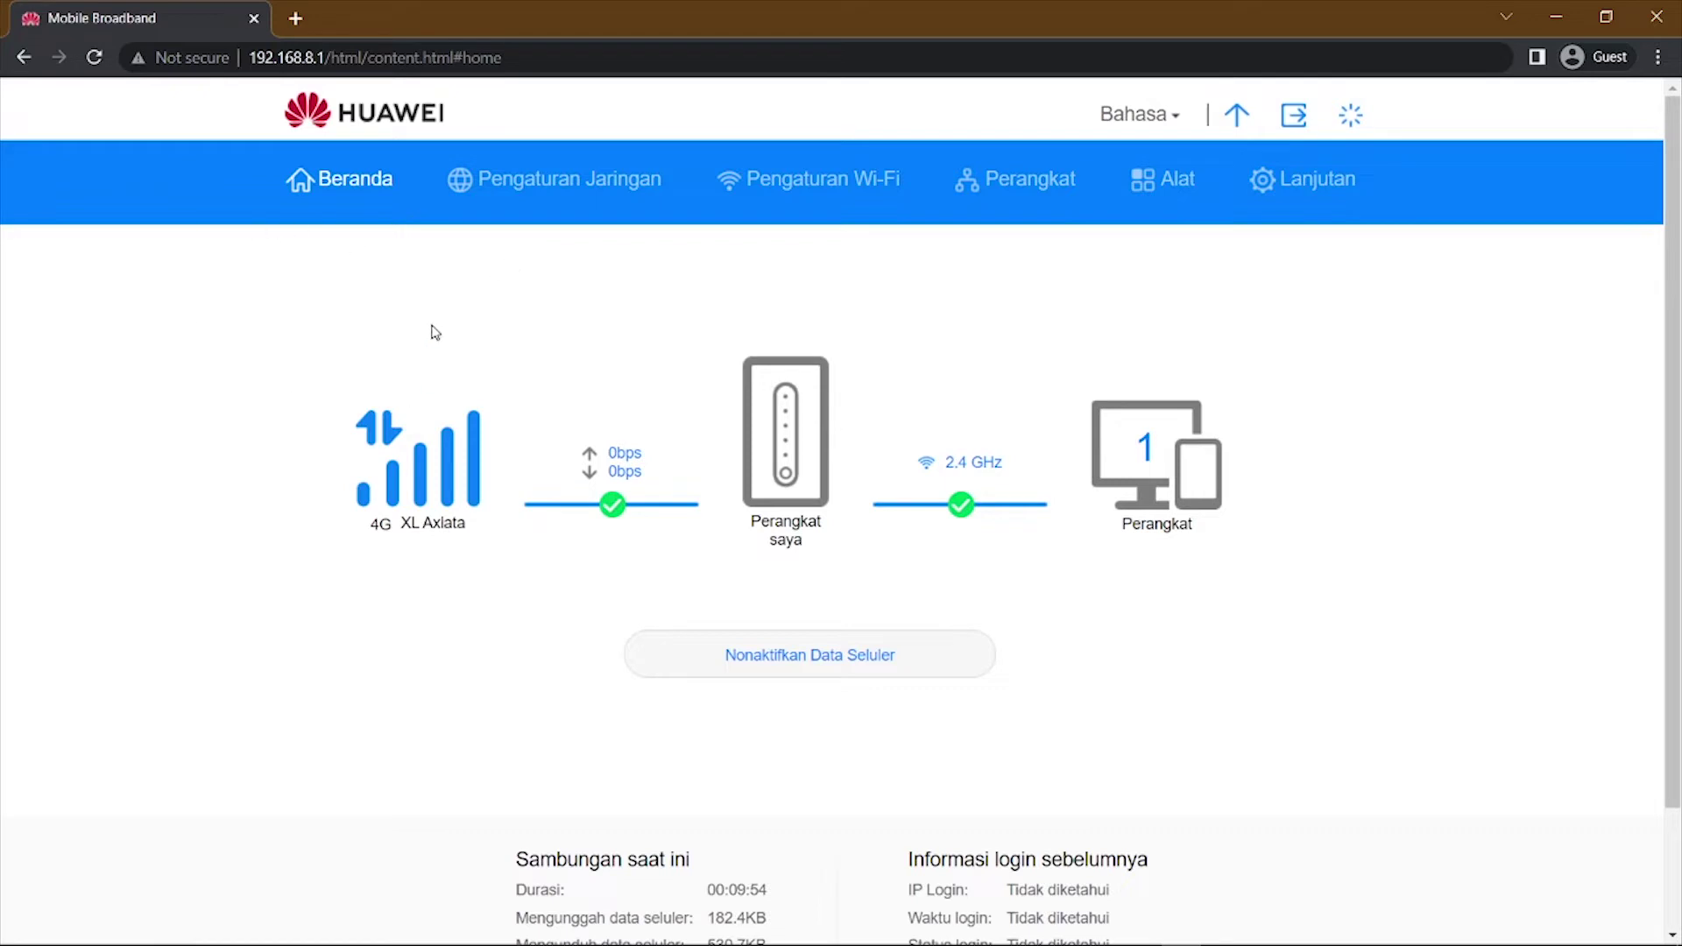
Open the cellular network search settings (Pencarian Jaringan Seluler) and review the preferred network mode
left_click(566, 204)
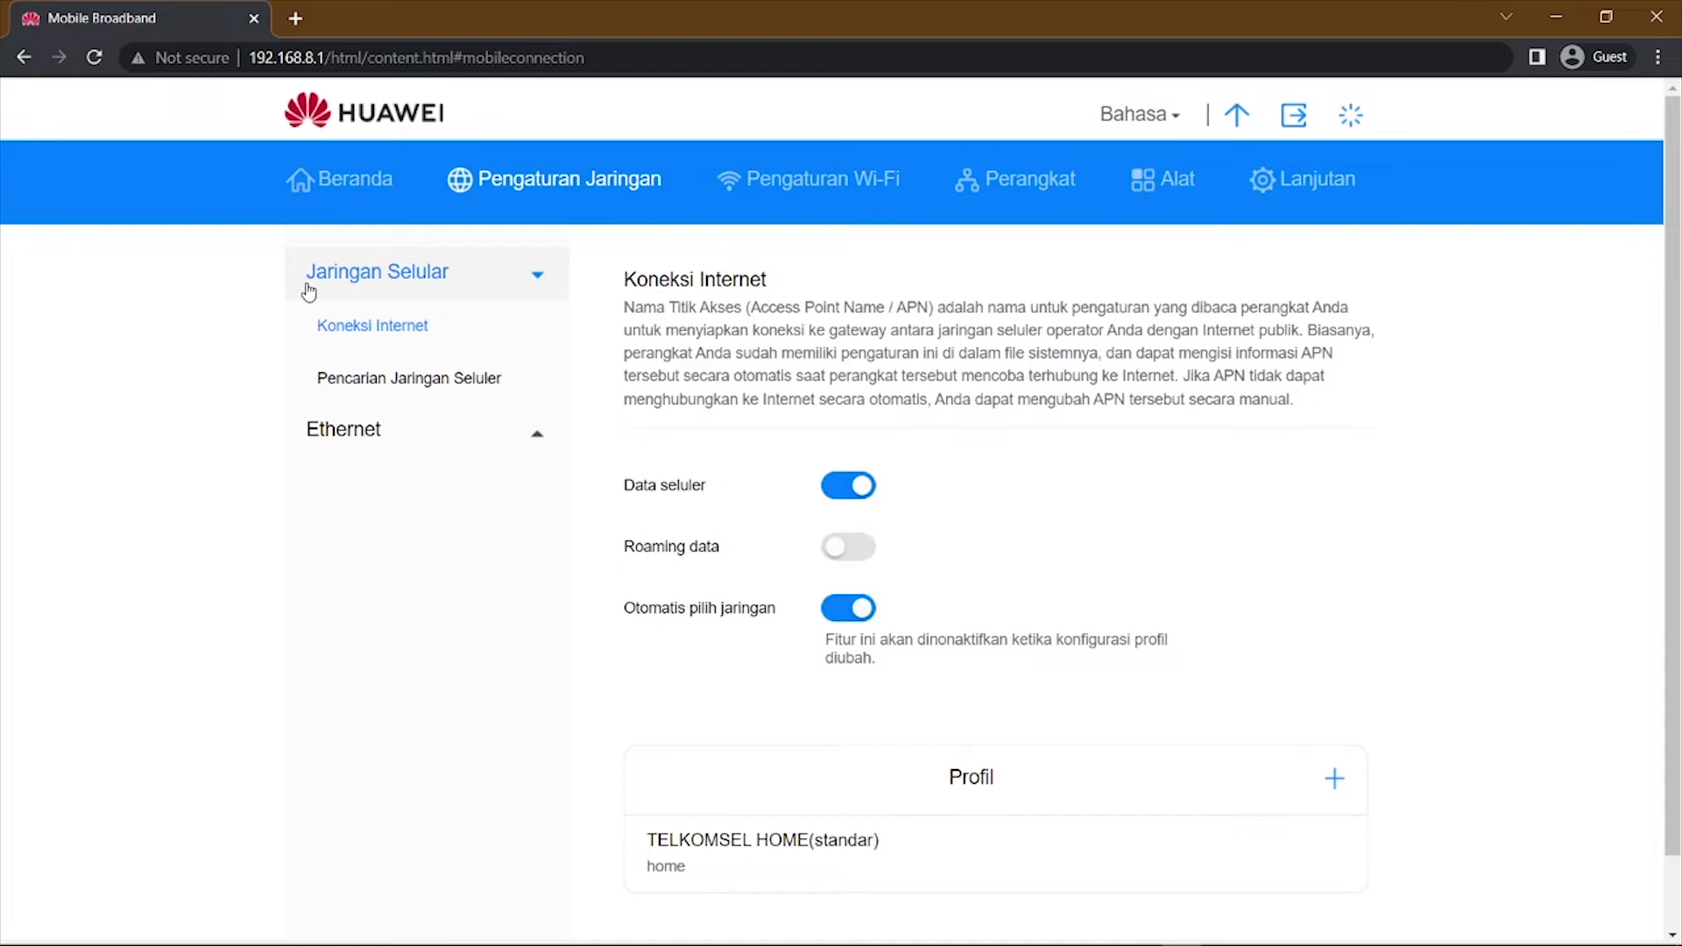
left_click(415, 390)
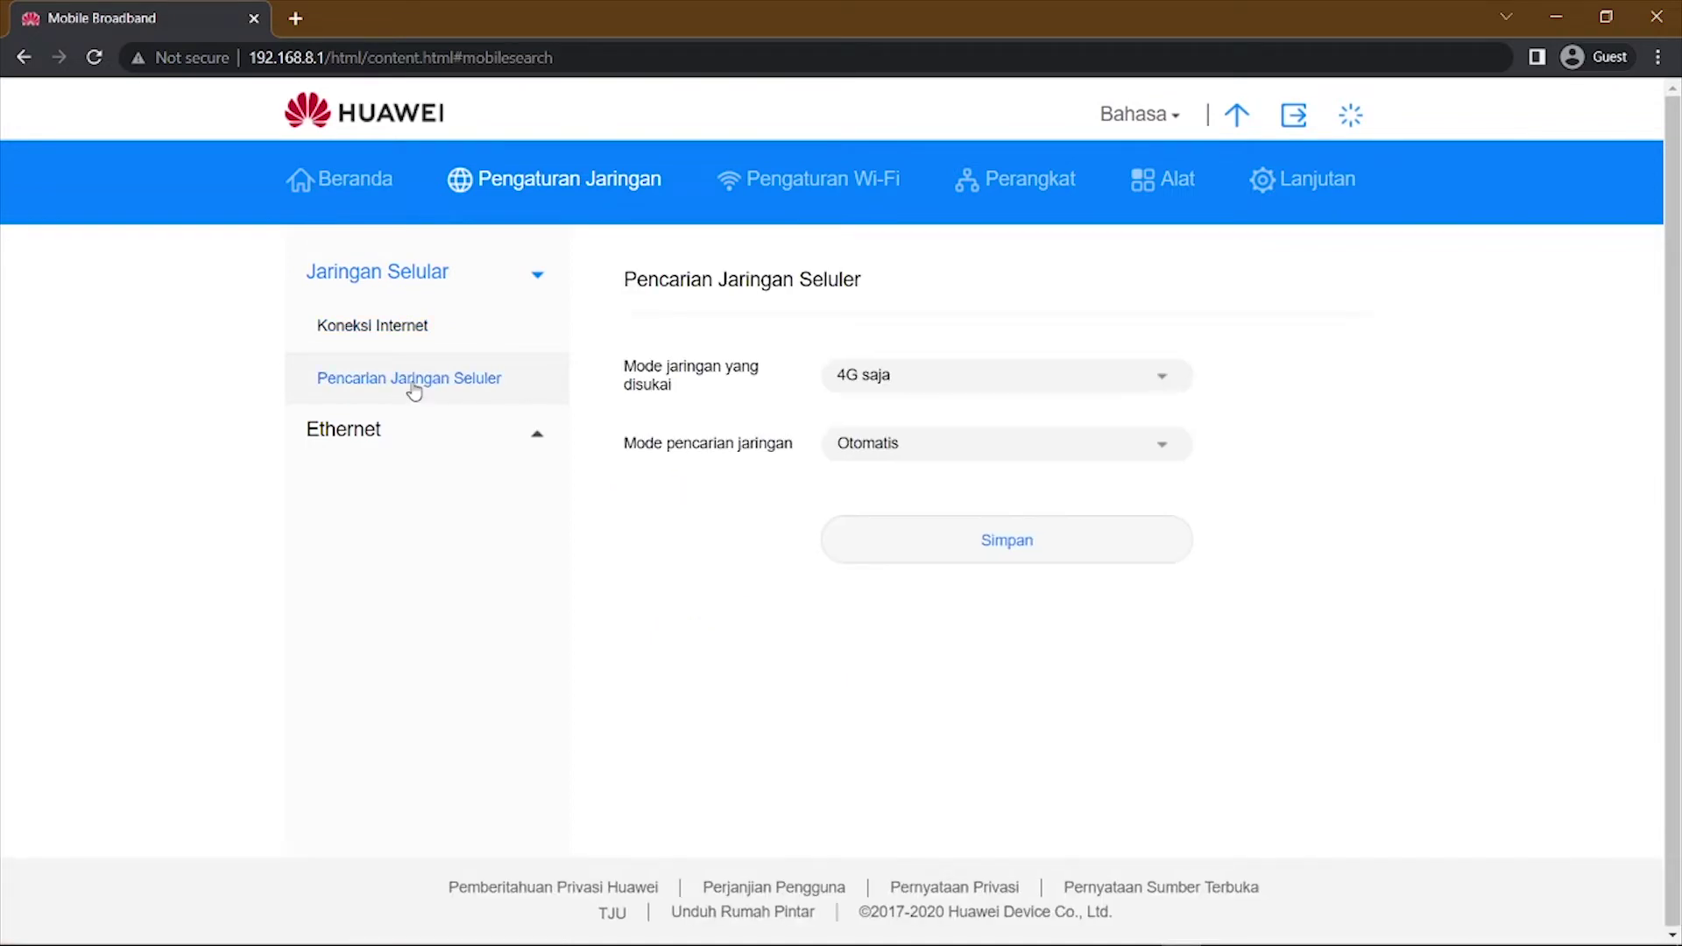
left_click_drag(892, 376, 714, 367)
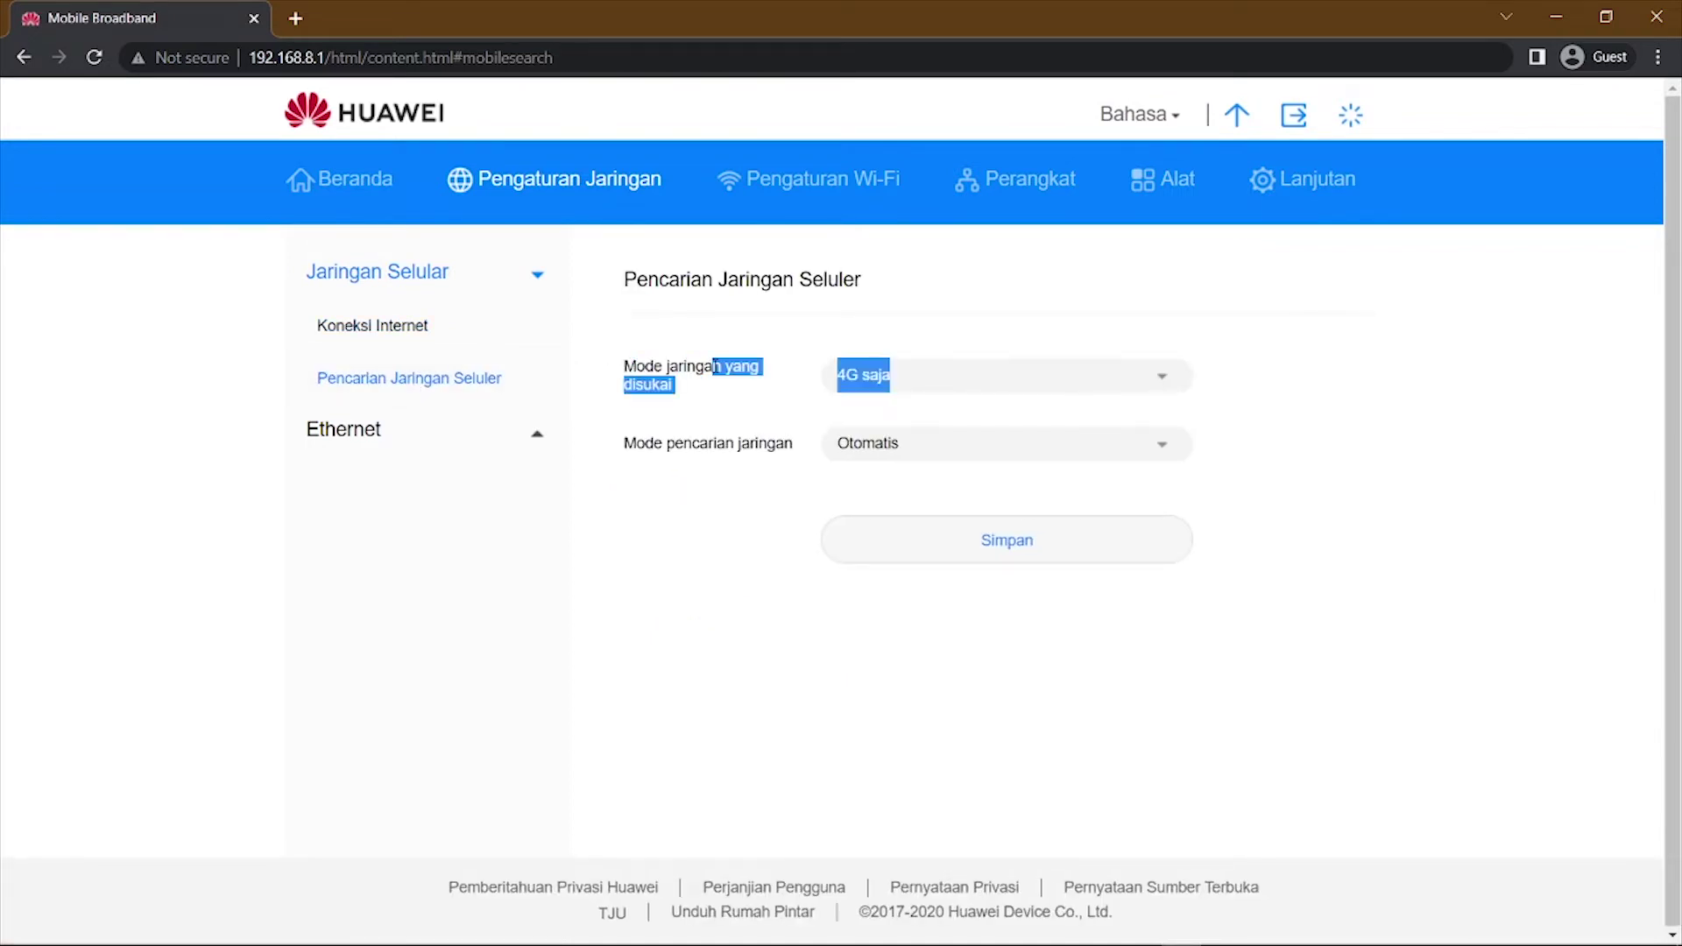
left_click(734, 406)
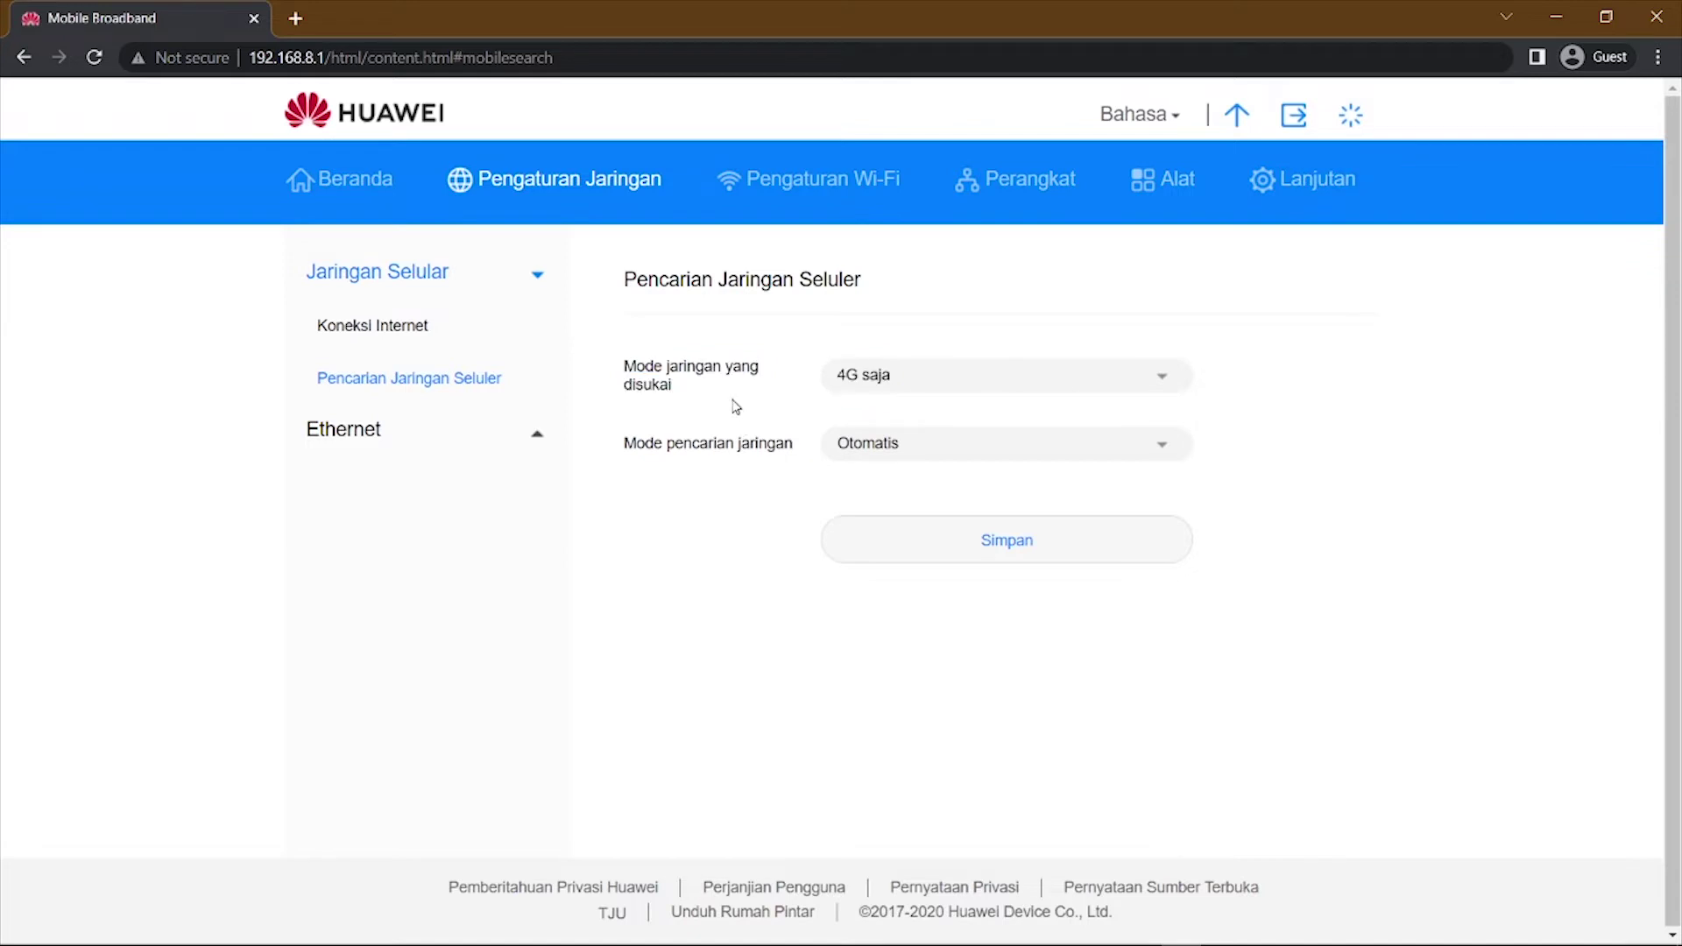
Try the Band40 saja and 4G saja options for the preferred network mode without saving
left_click(908, 381)
left_click(892, 451)
left_click(915, 386)
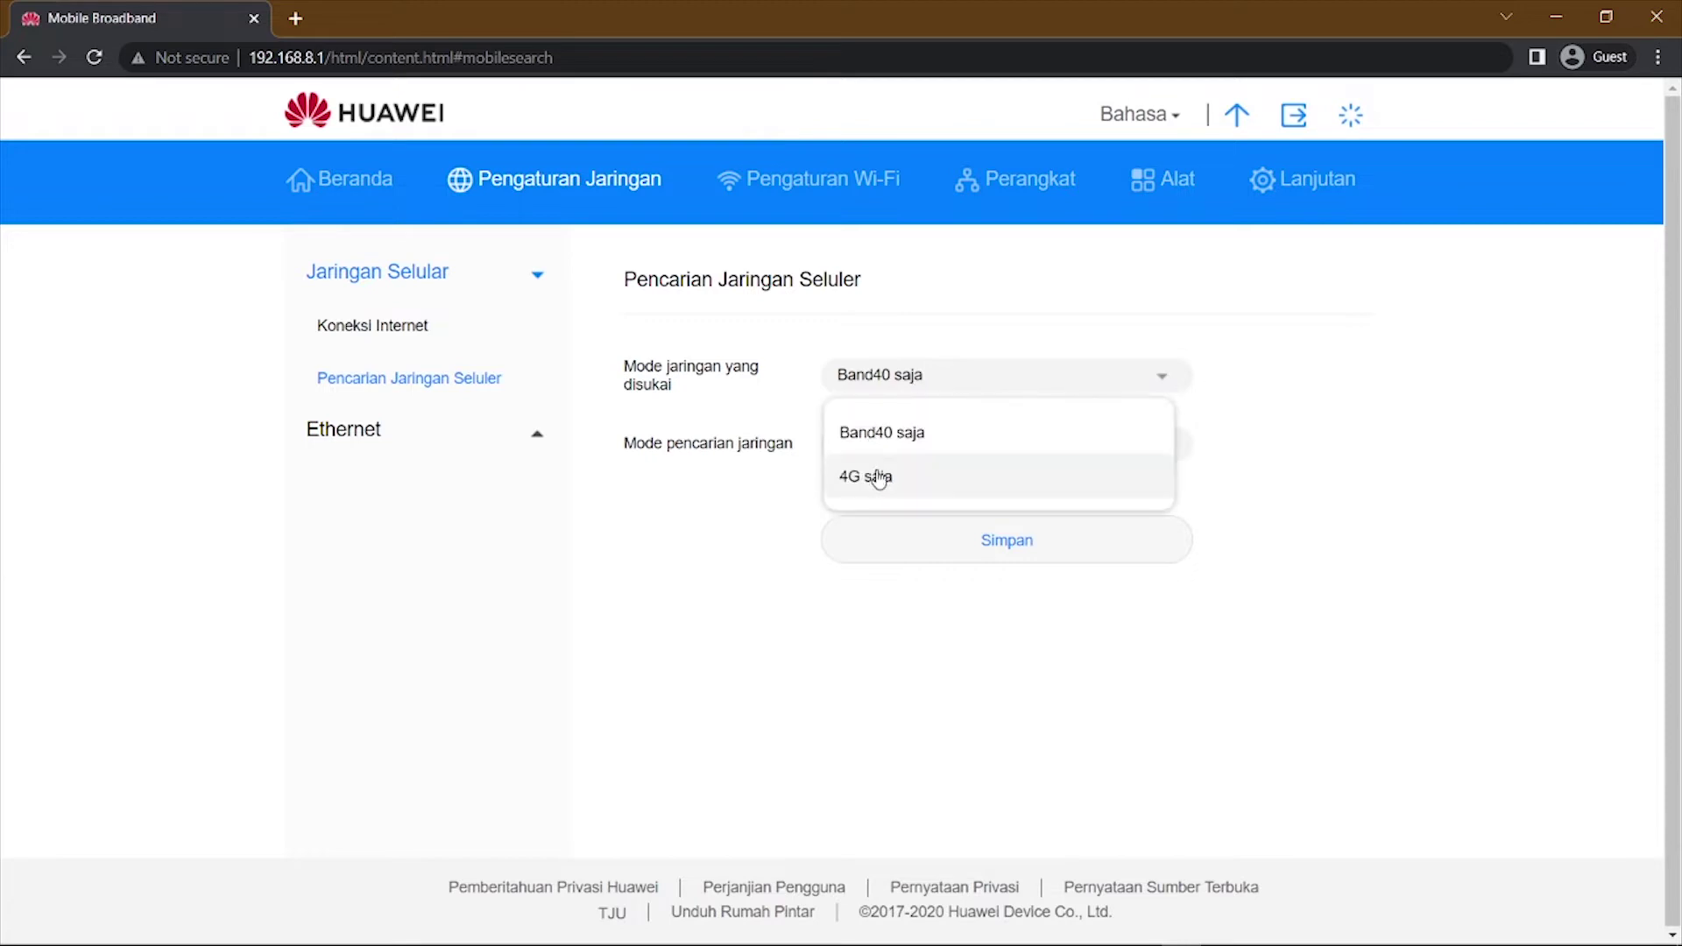
left_click(886, 433)
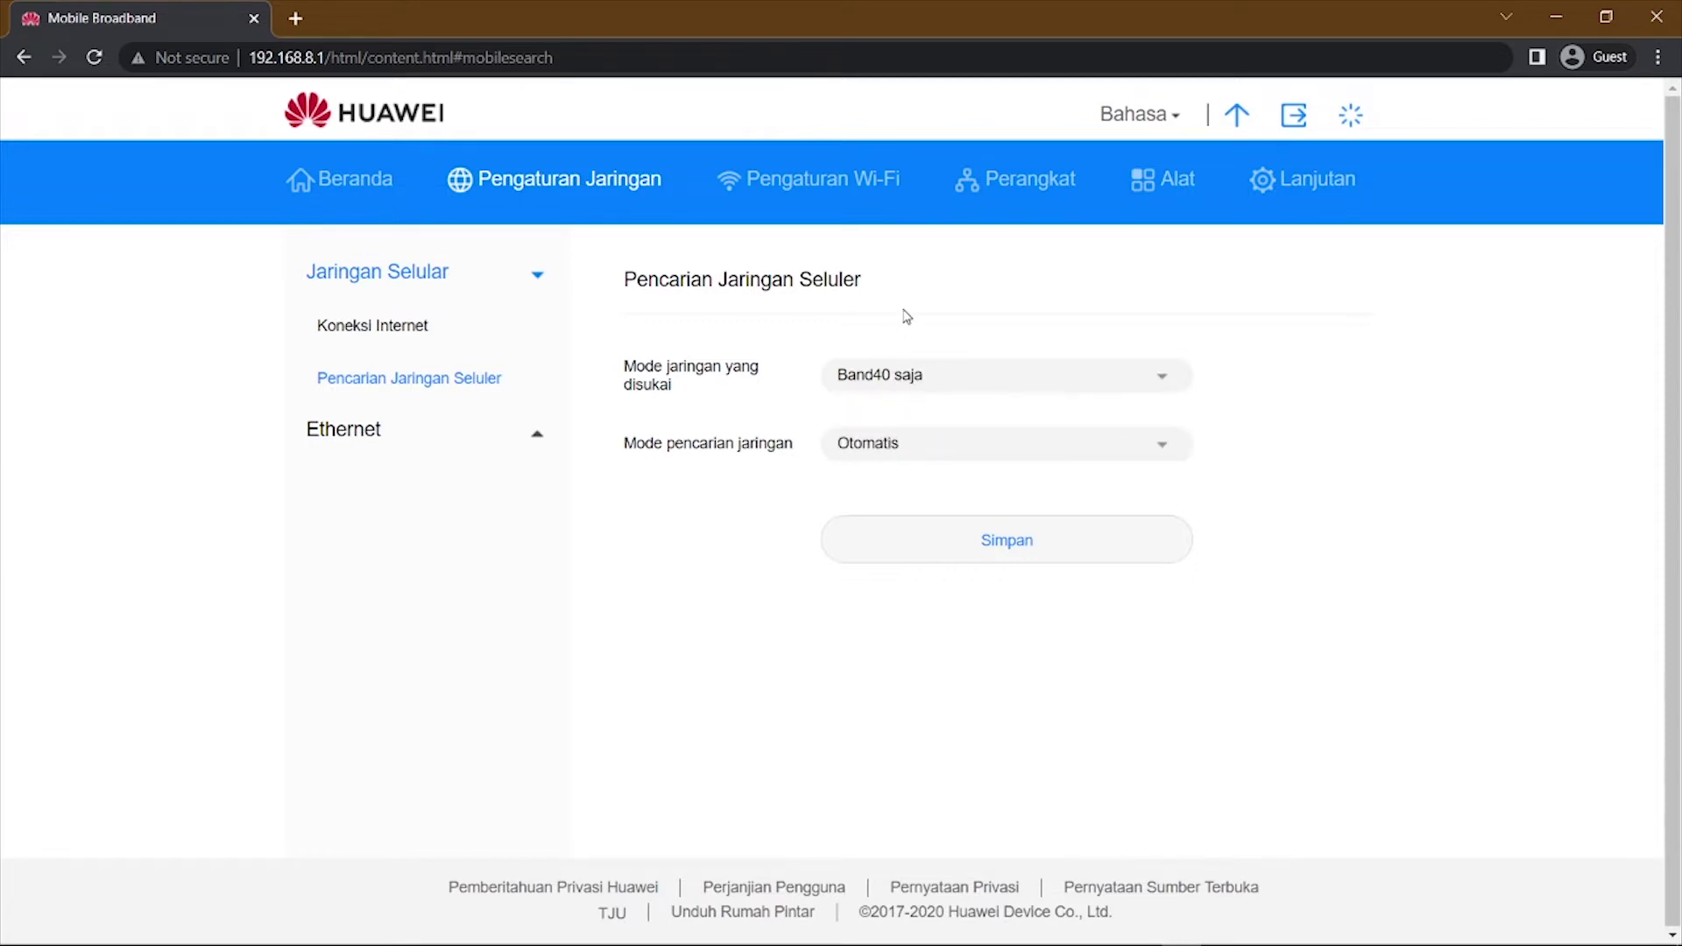
left_click(898, 377)
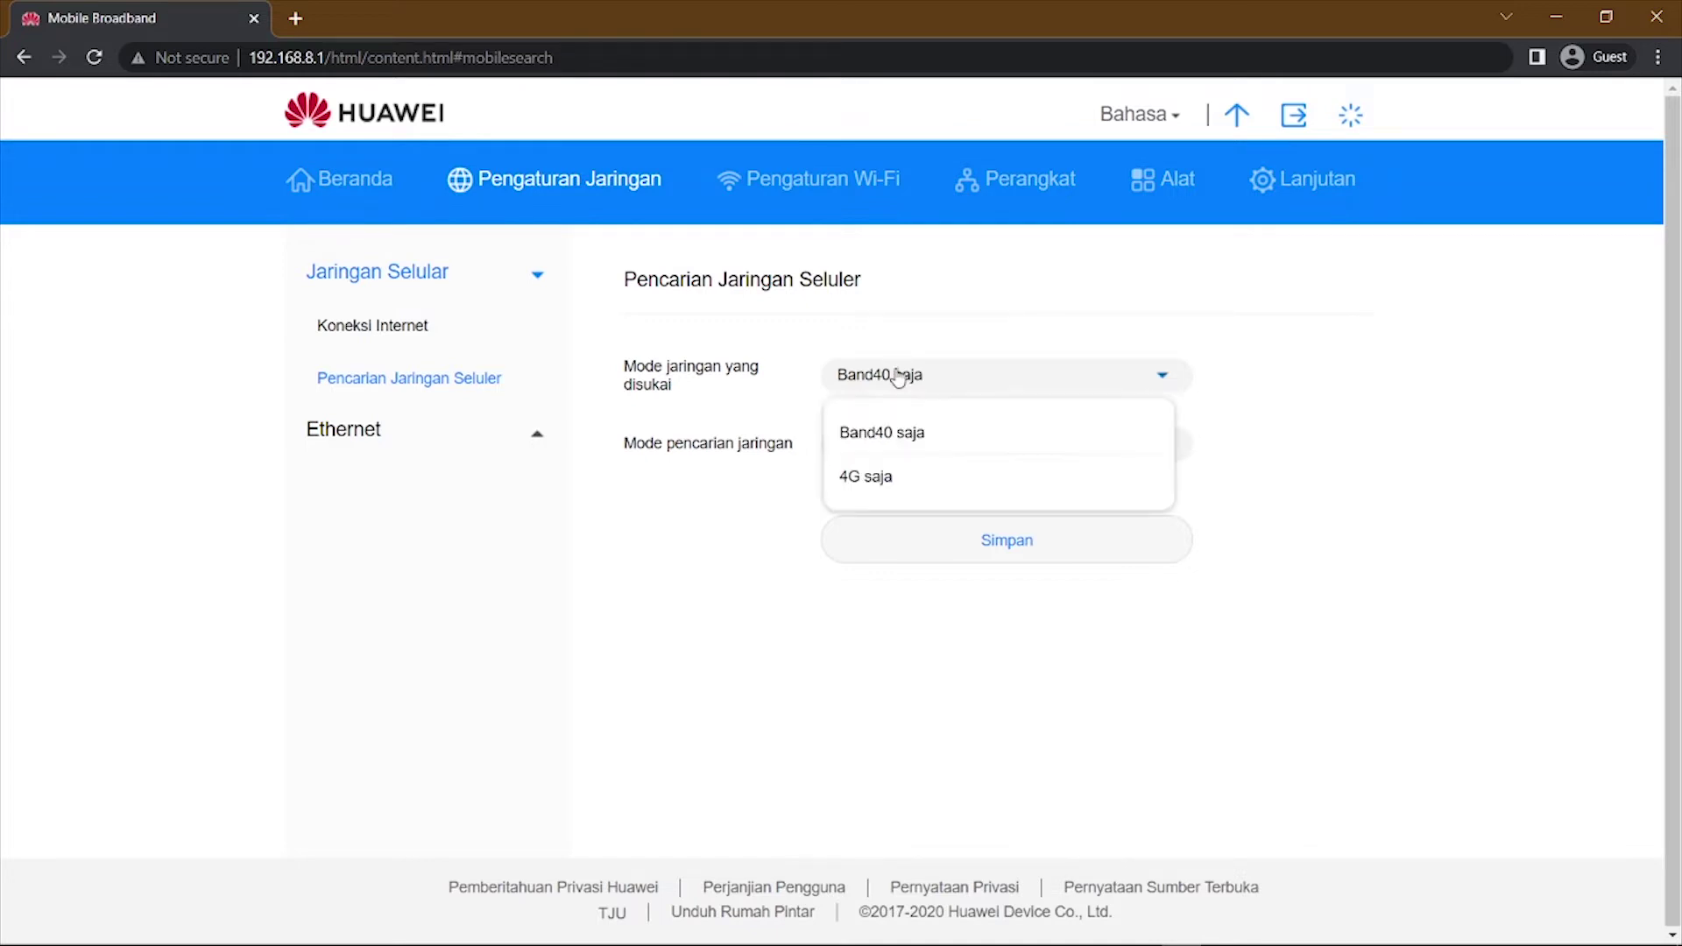
left_click(865, 478)
left_click(879, 397)
left_click(875, 427)
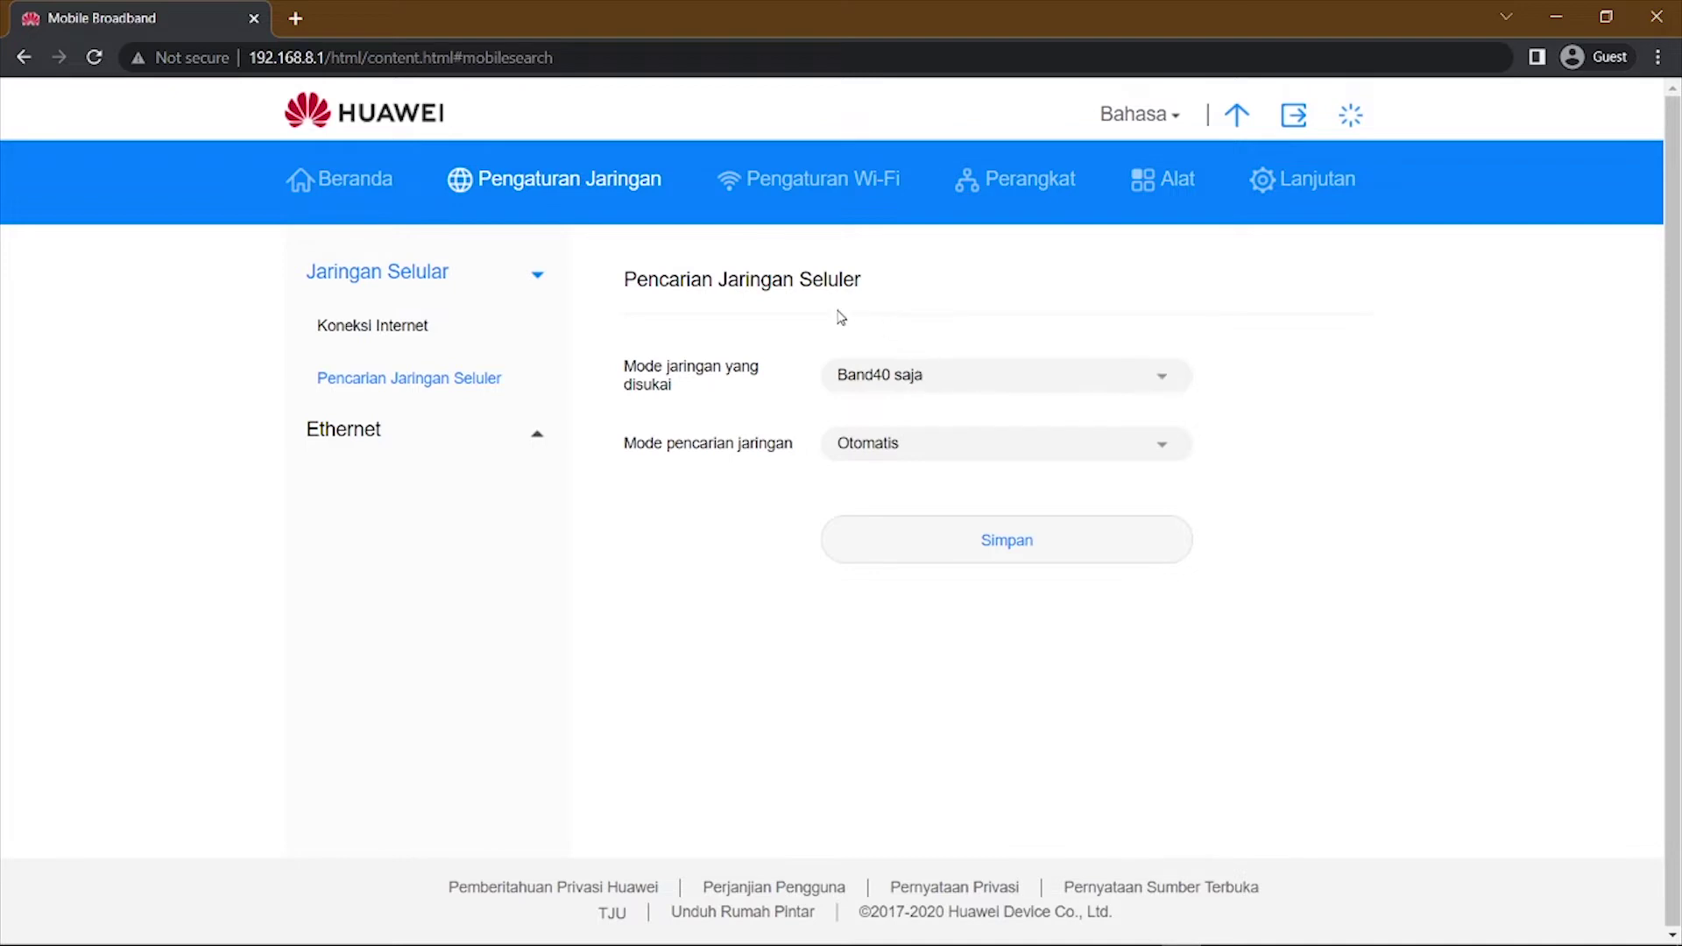
left_click(906, 377)
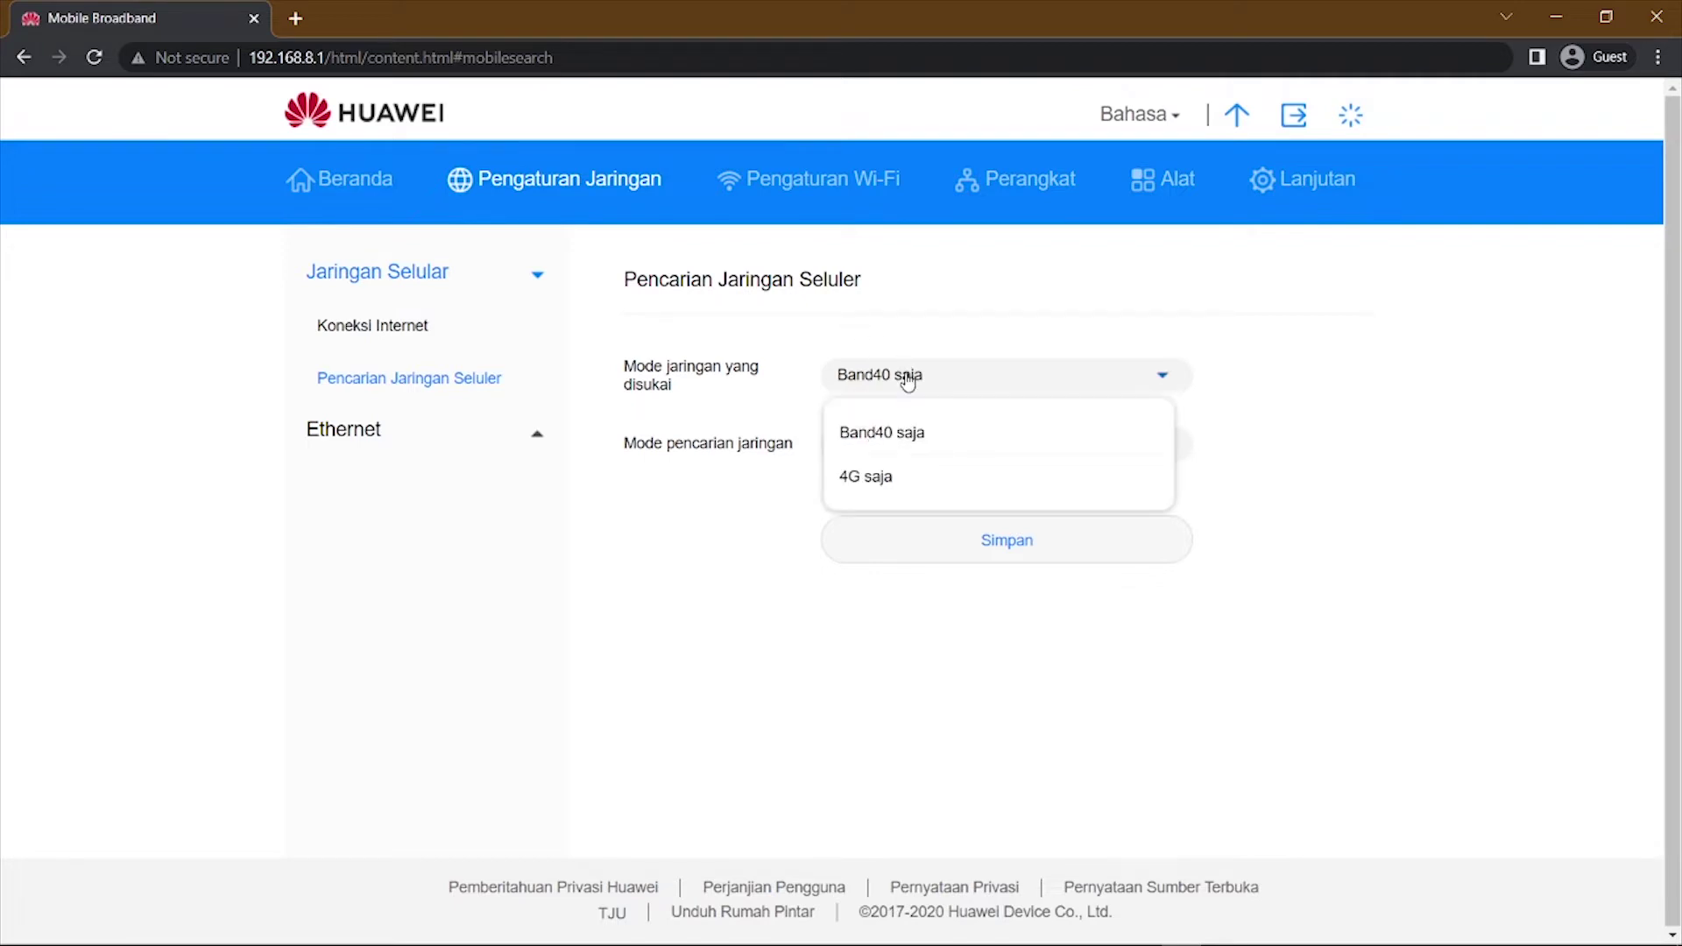
left_click(904, 436)
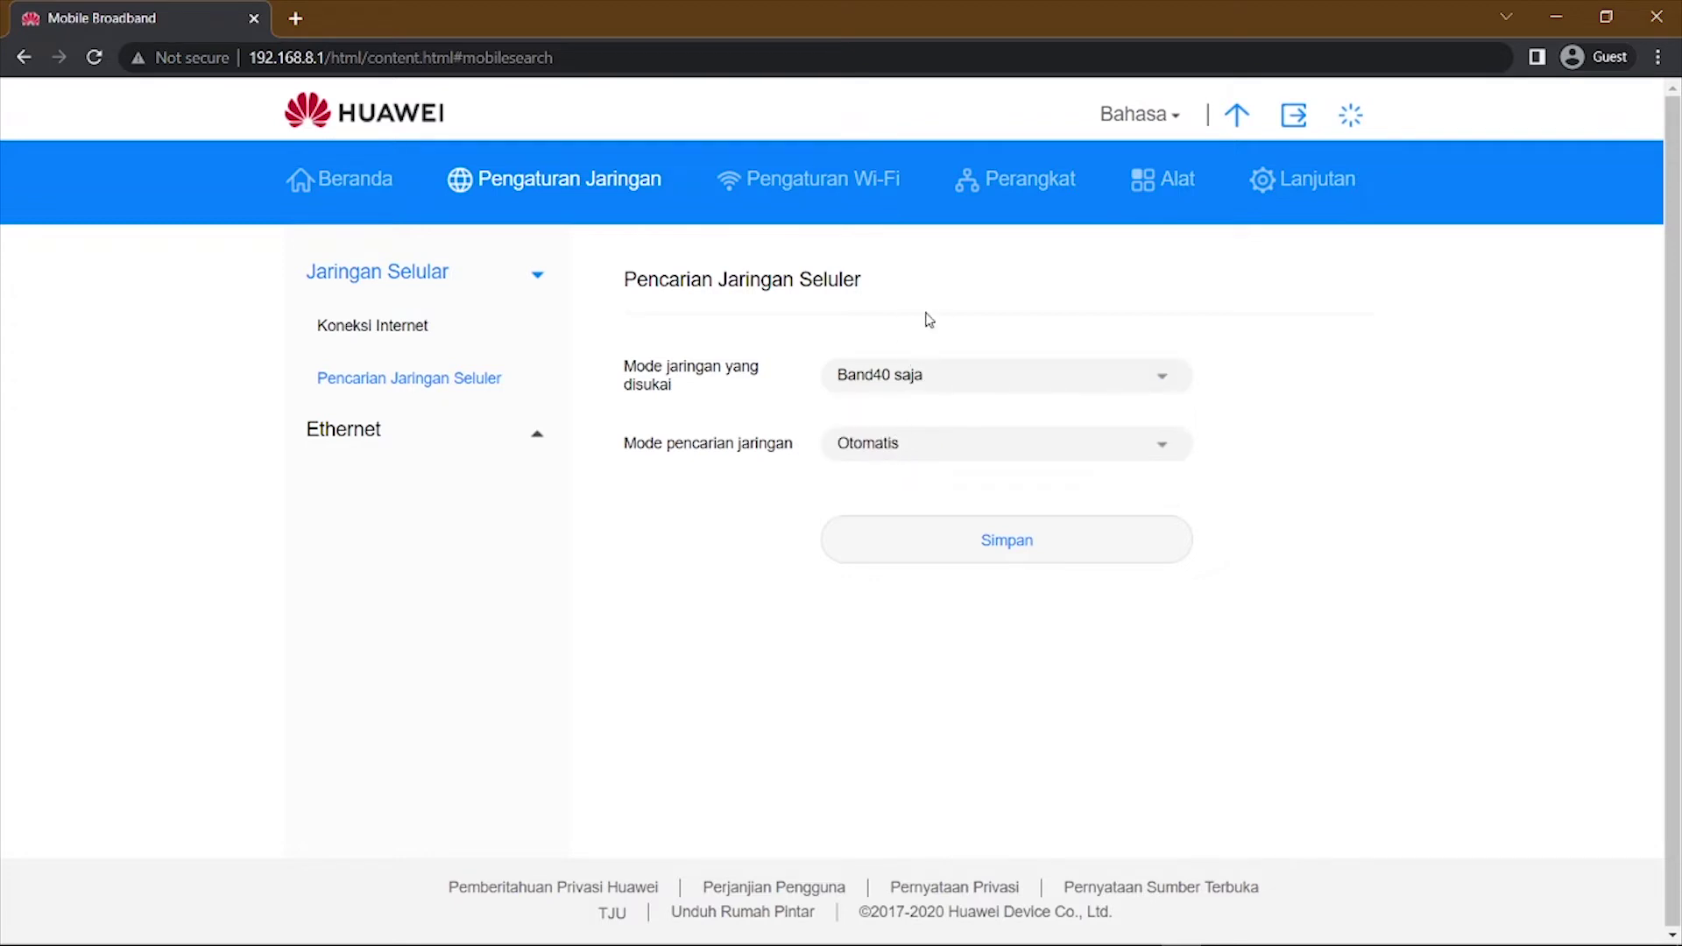
Set the preferred network mode to 4G saja and keep the network search mode on Otomatis
left_click(902, 381)
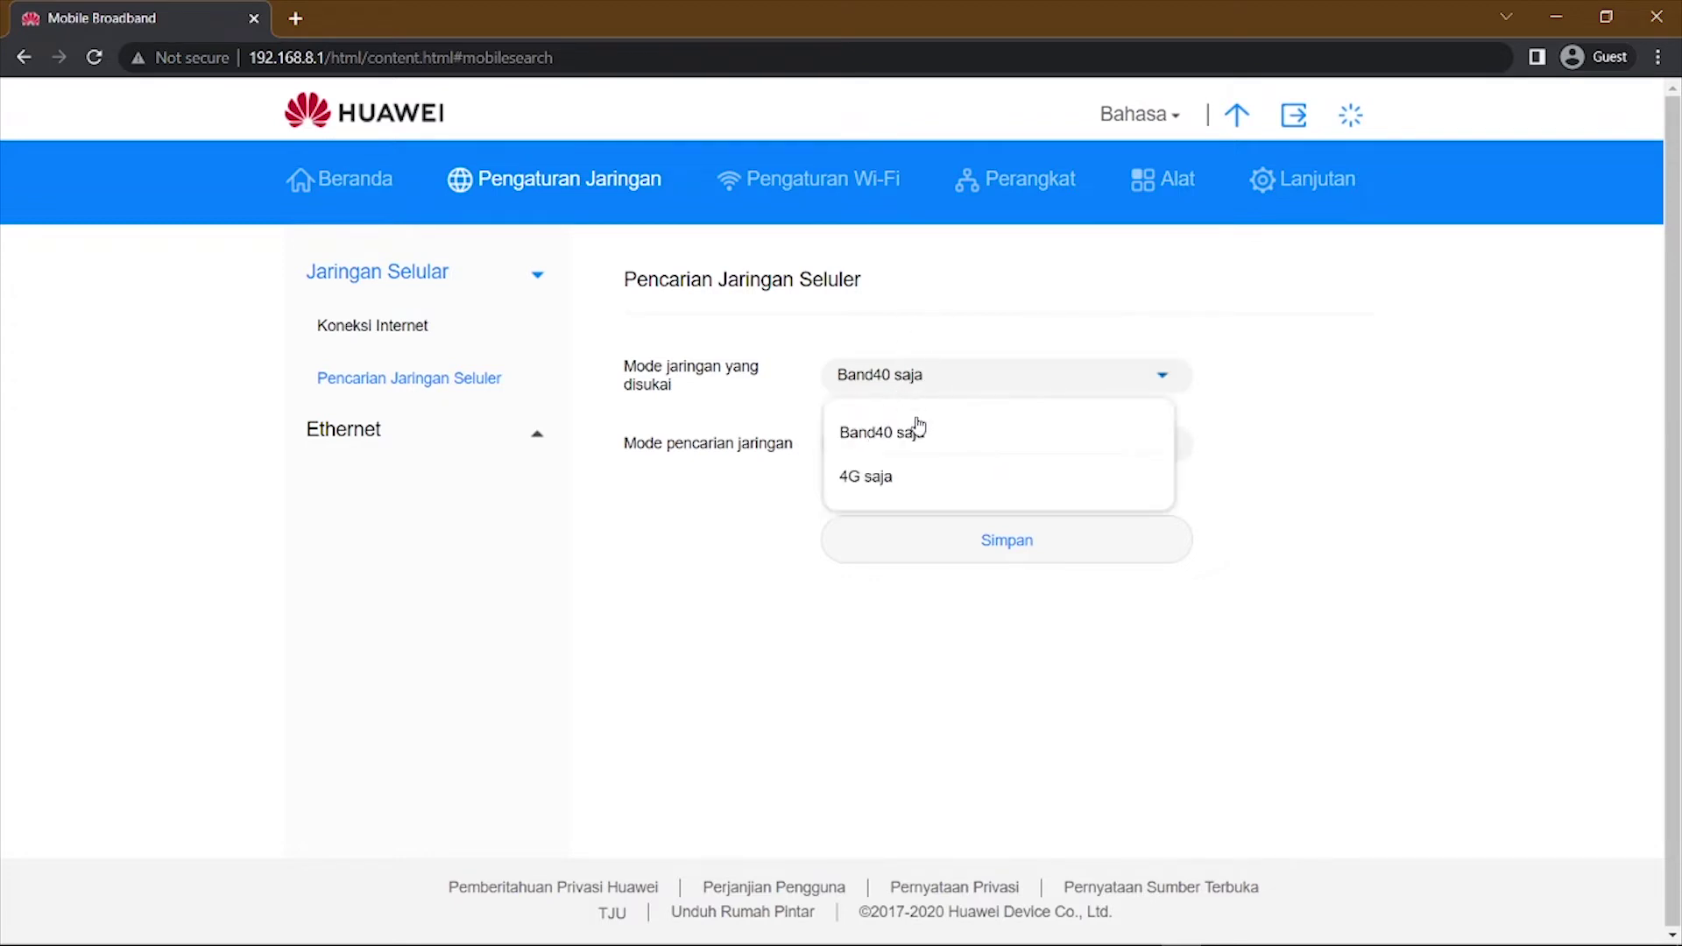
left_click(881, 488)
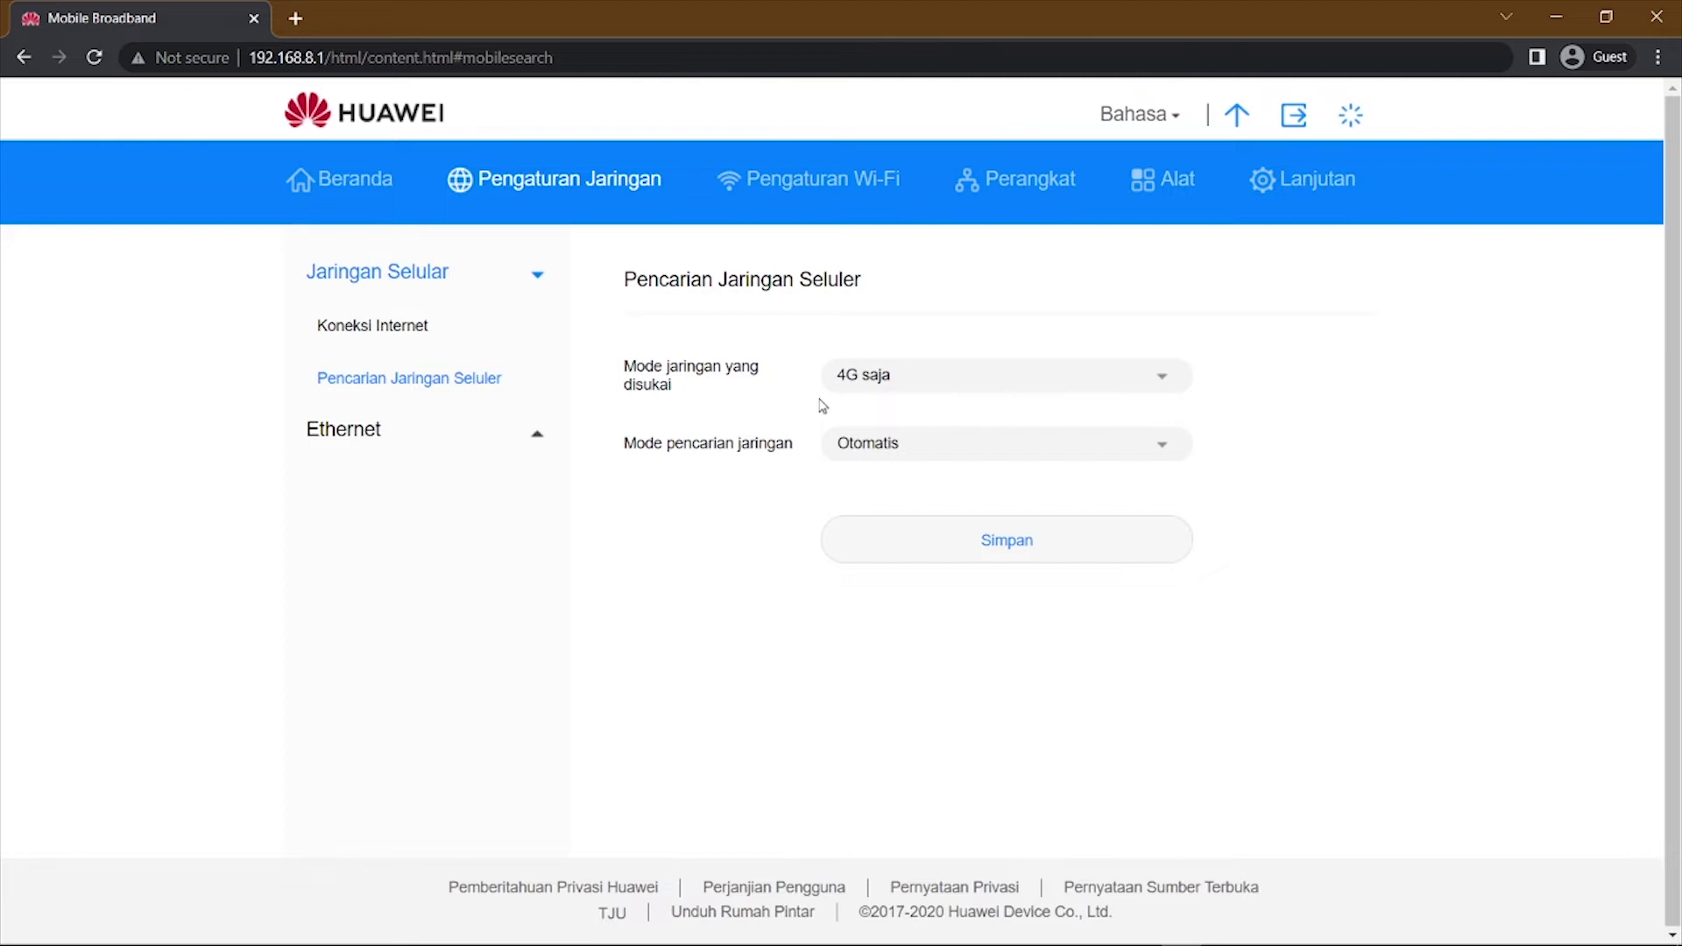
left_click_drag(830, 334, 879, 395)
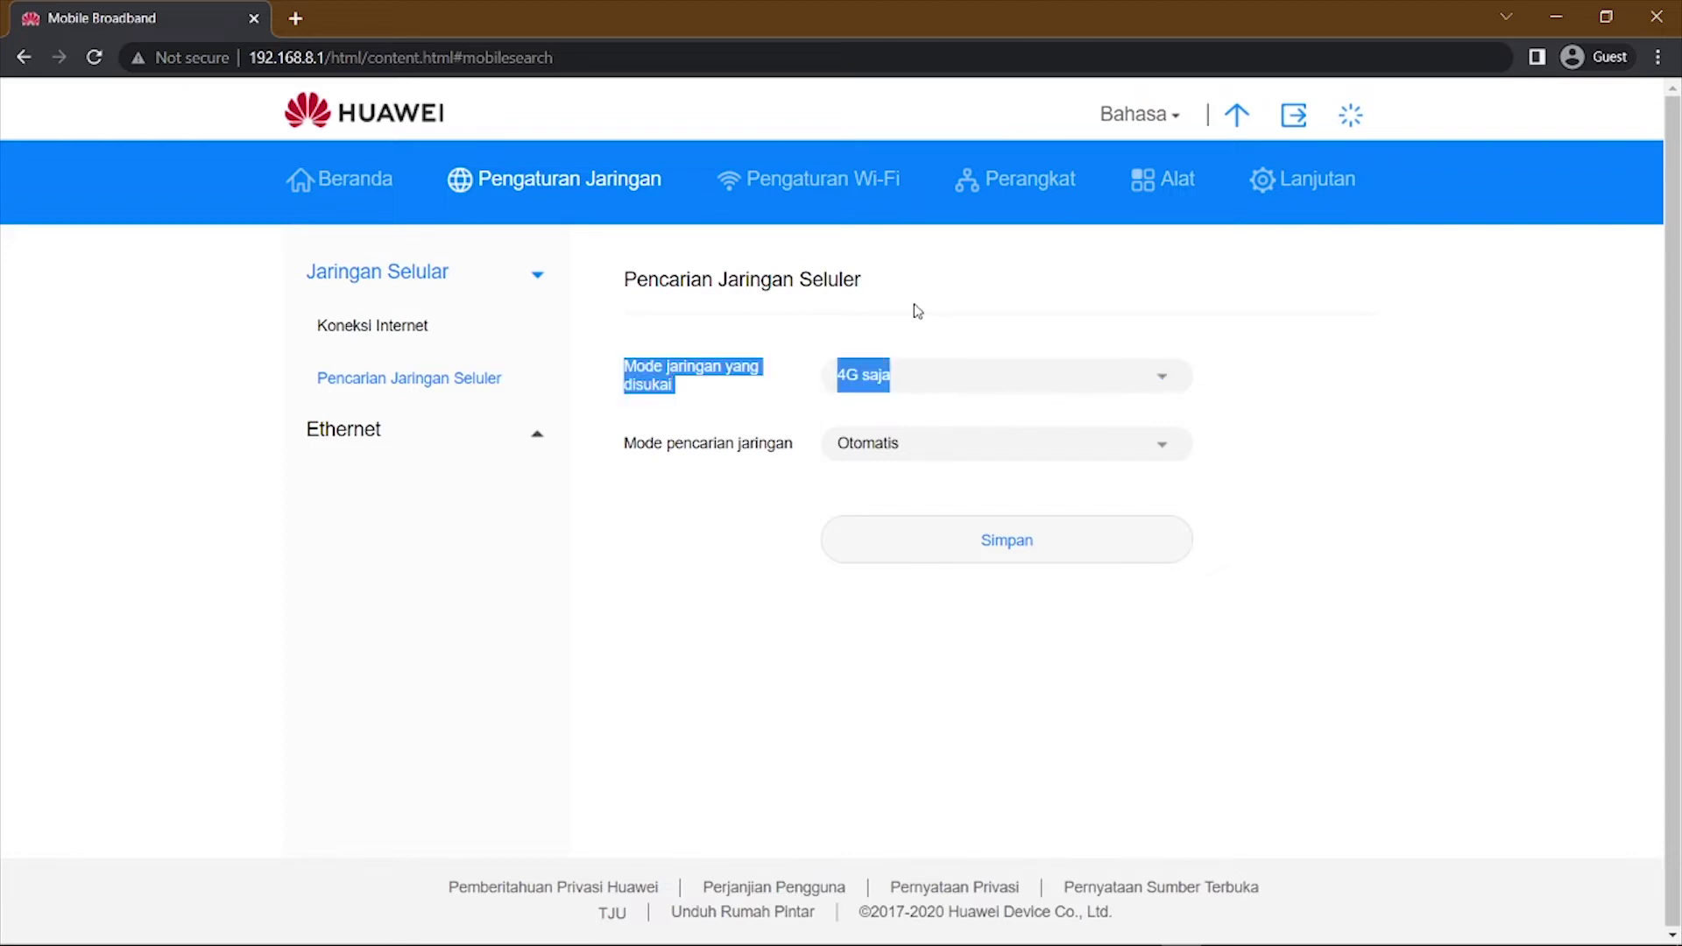
left_click(872, 311)
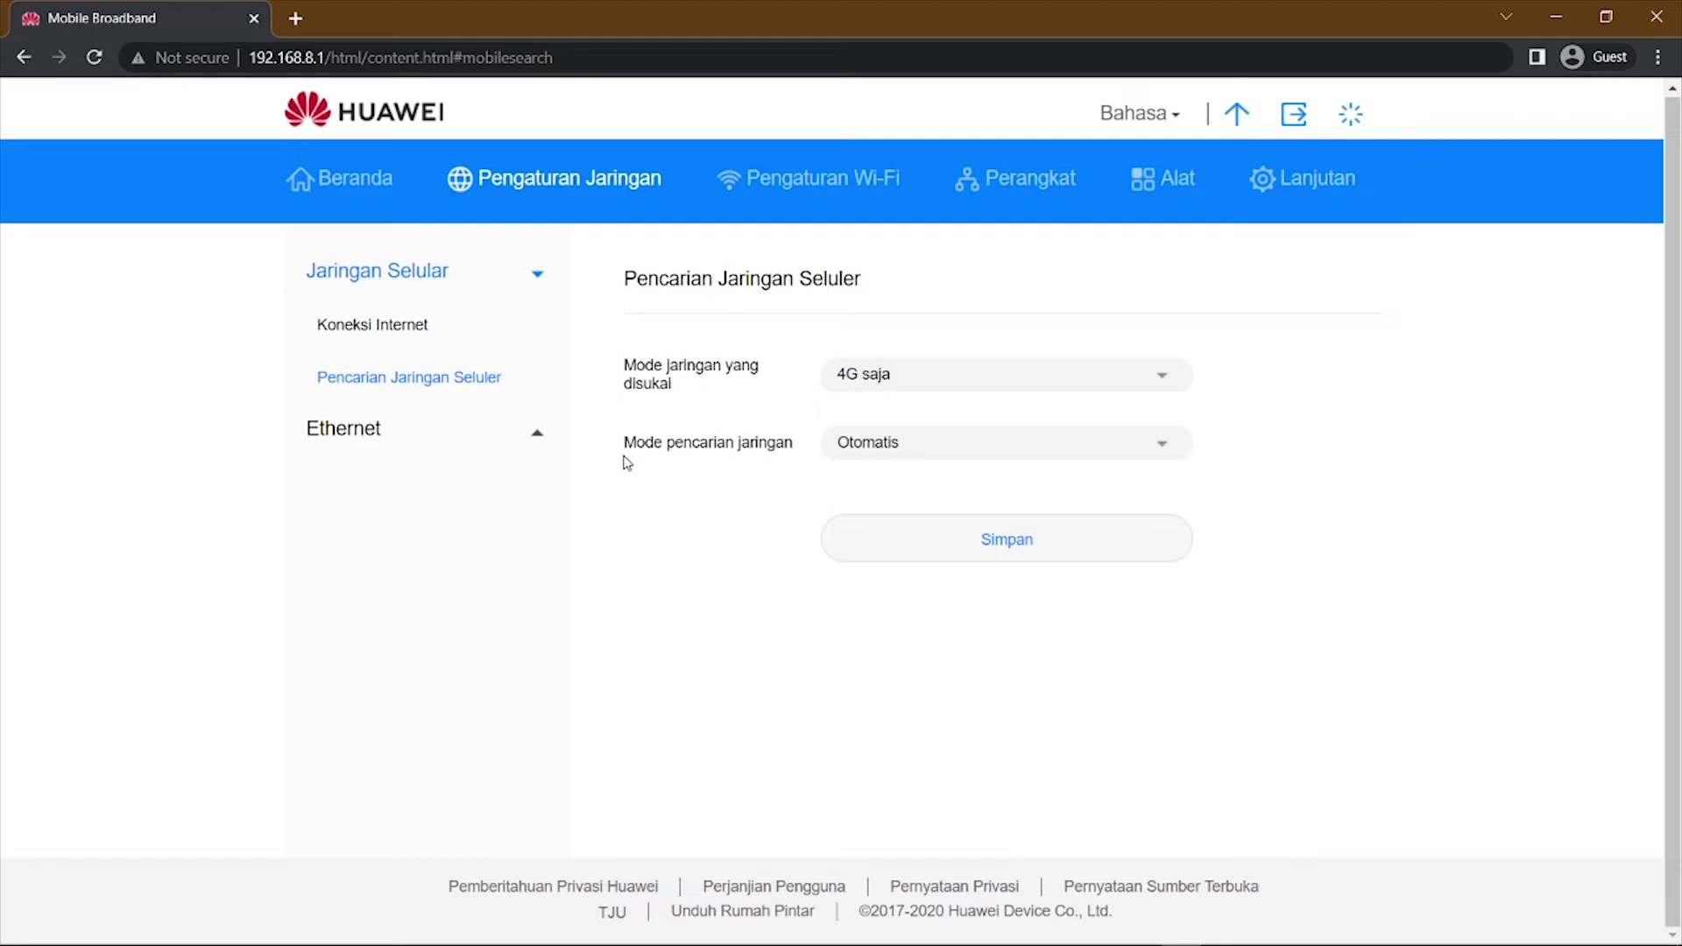
left_click_drag(654, 443, 791, 457)
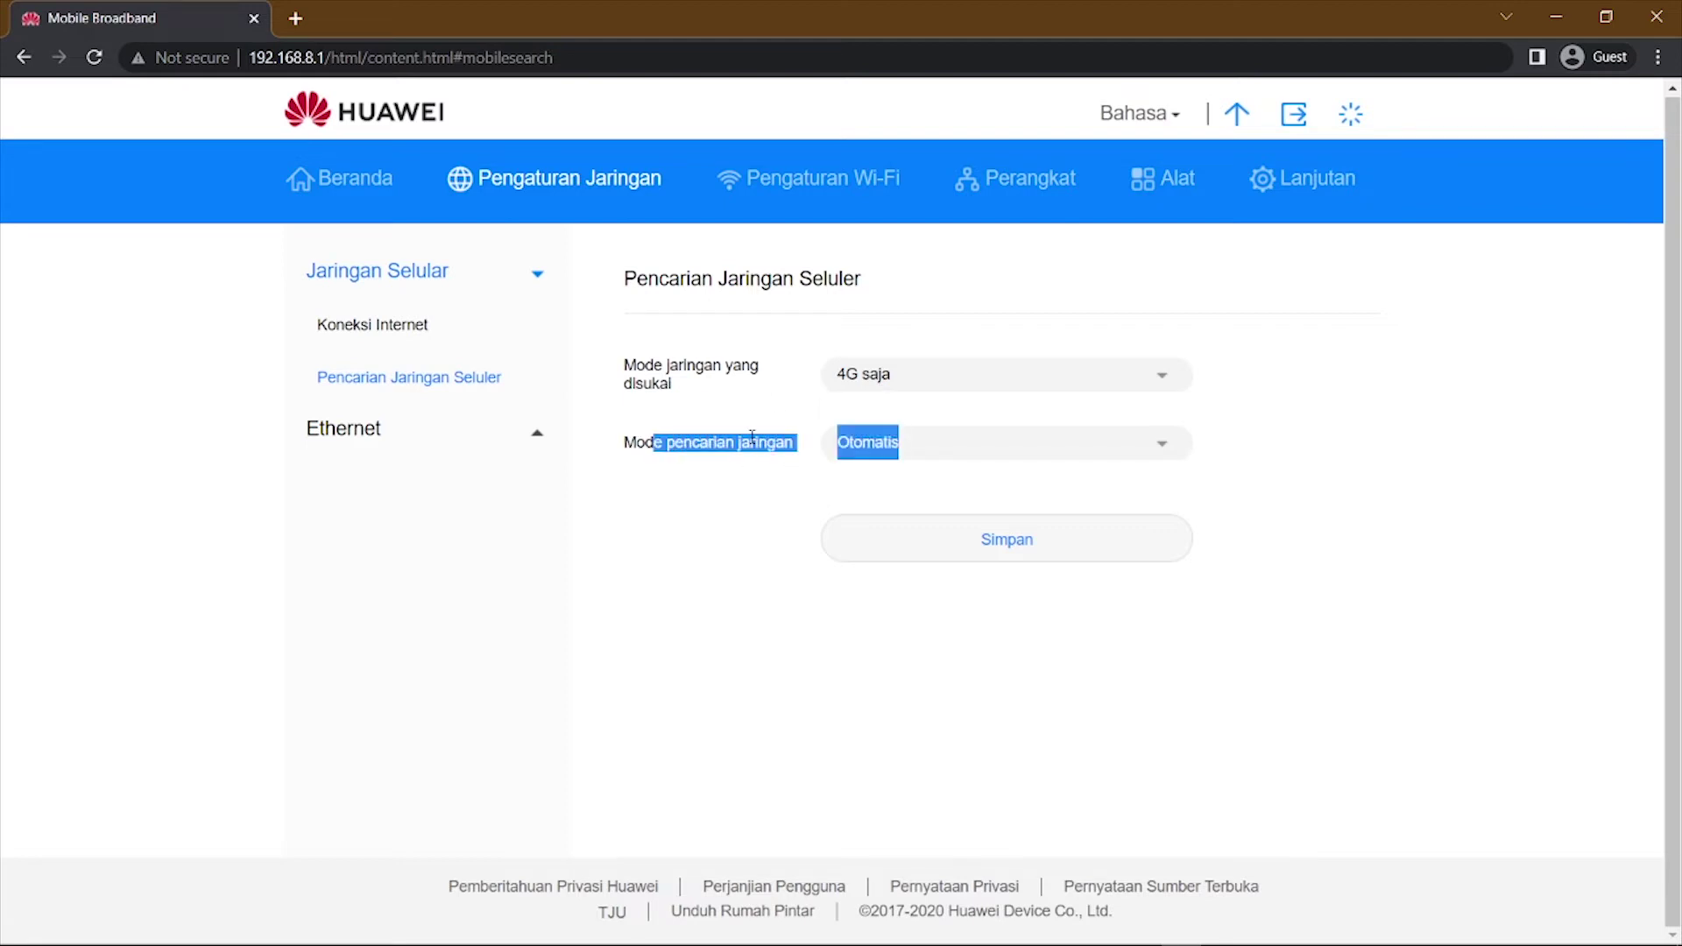
left_click(943, 447)
left_click(923, 450)
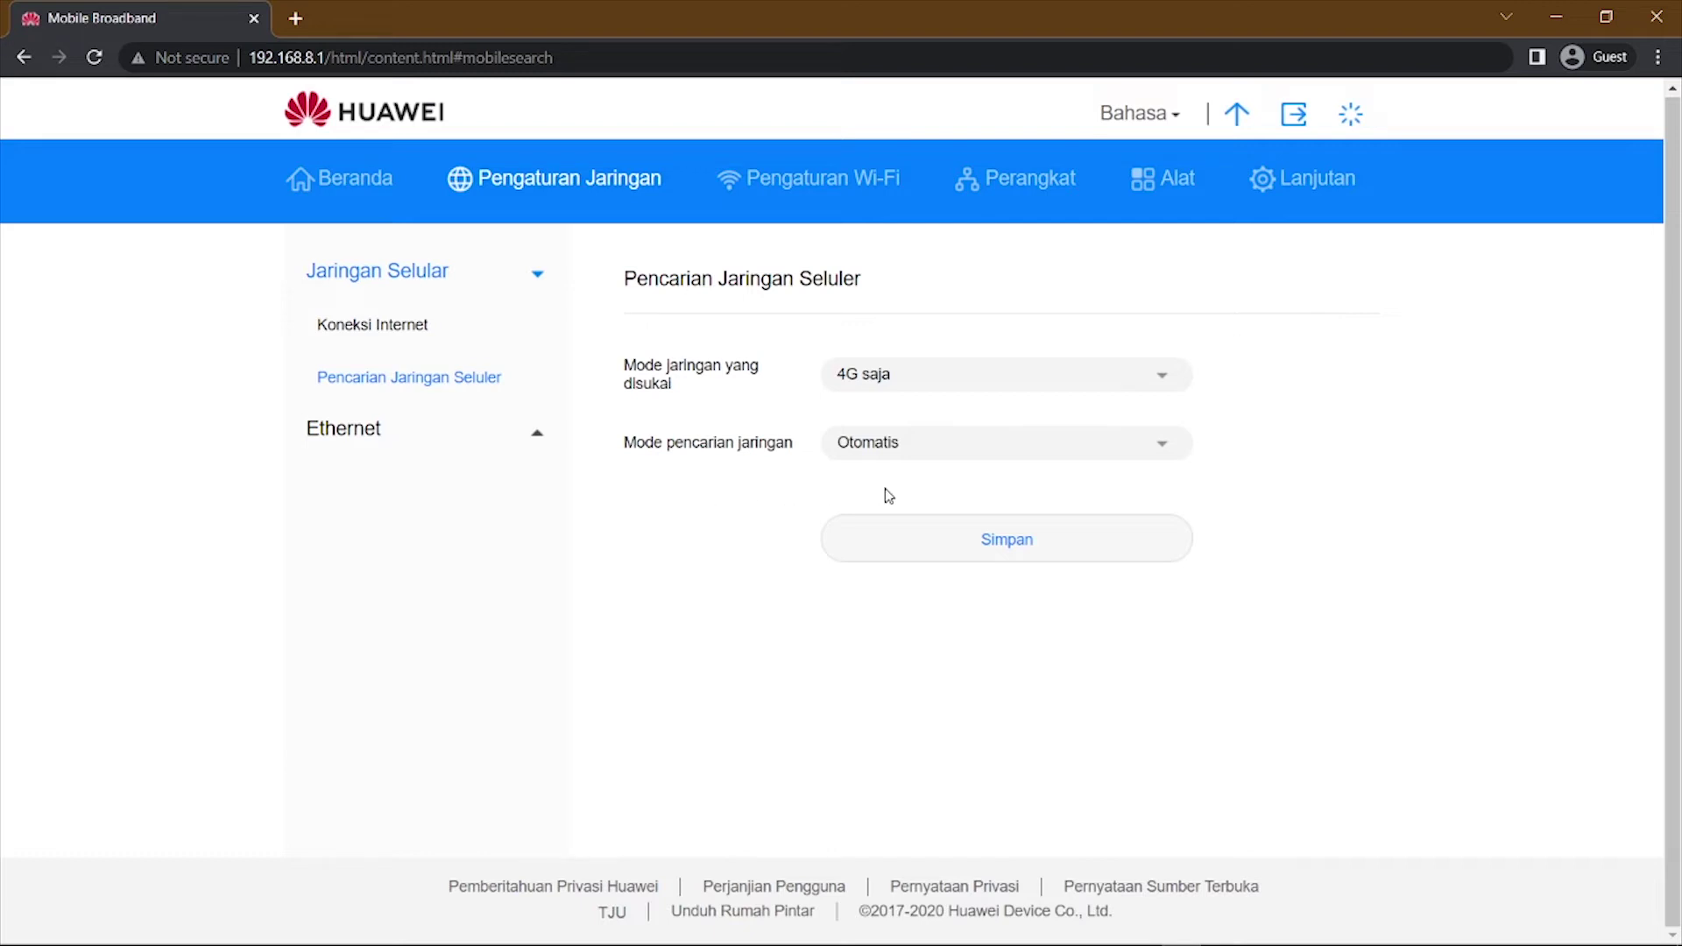
Save the cellular network search settings, confirm the change, and return to the home page
left_click(989, 554)
left_click(939, 482)
left_click(372, 201)
In the cellular network search settings, change the preferred network mode to Band40 saja and save with confirmation
left_click(536, 191)
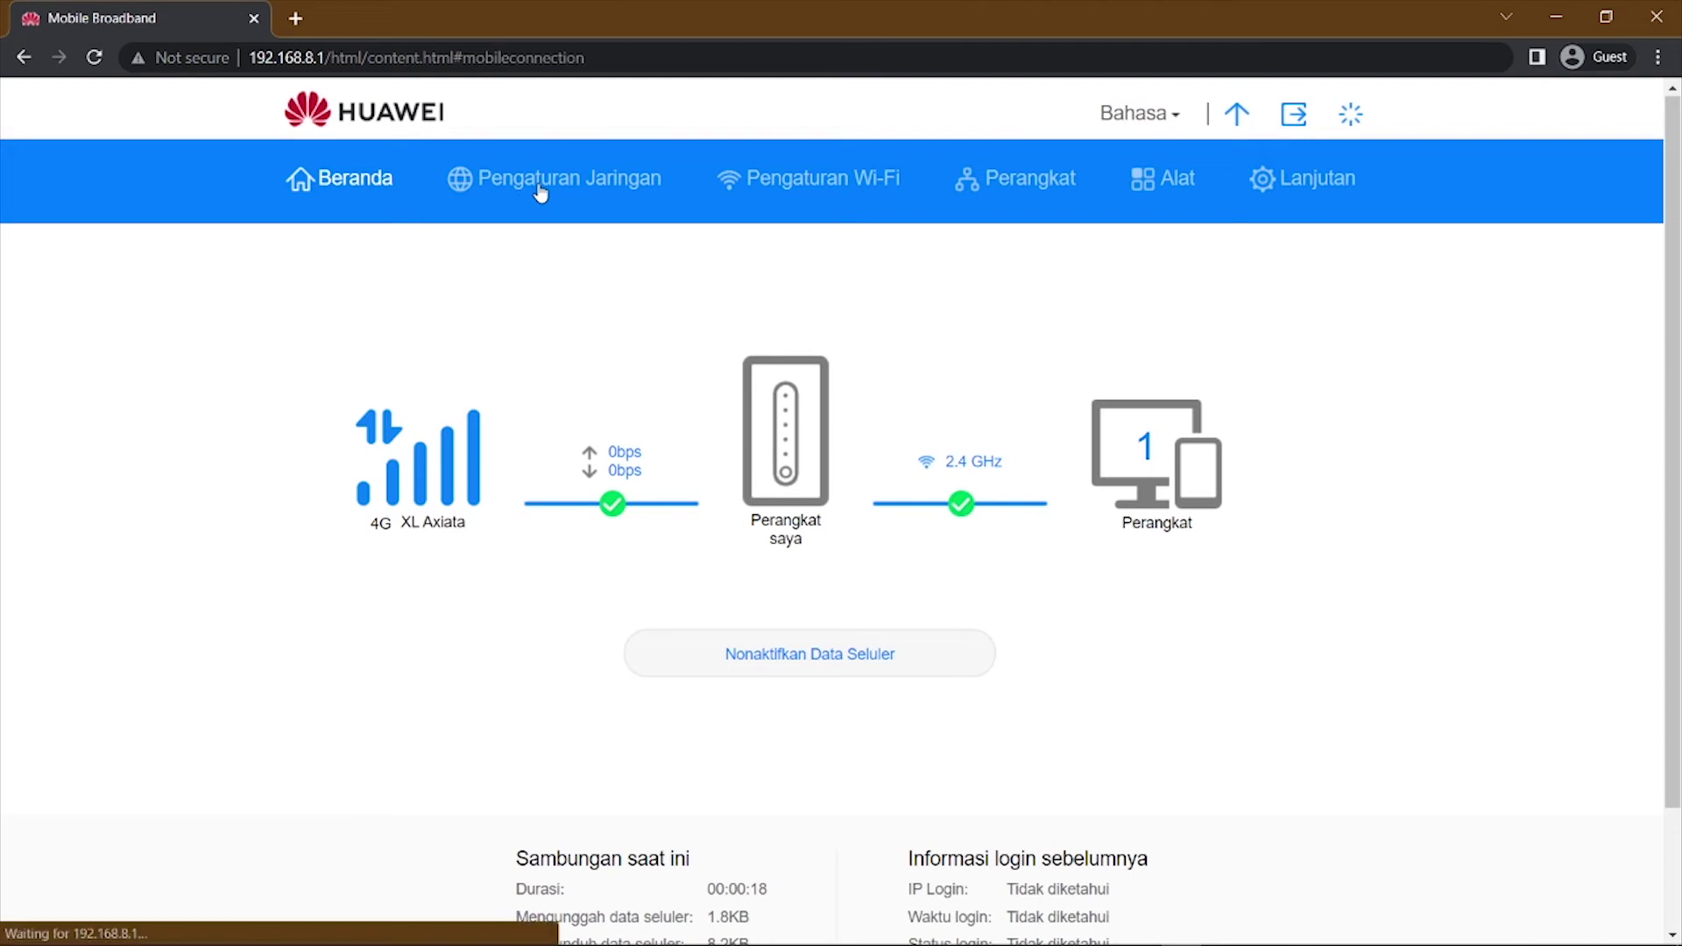
left_click(457, 394)
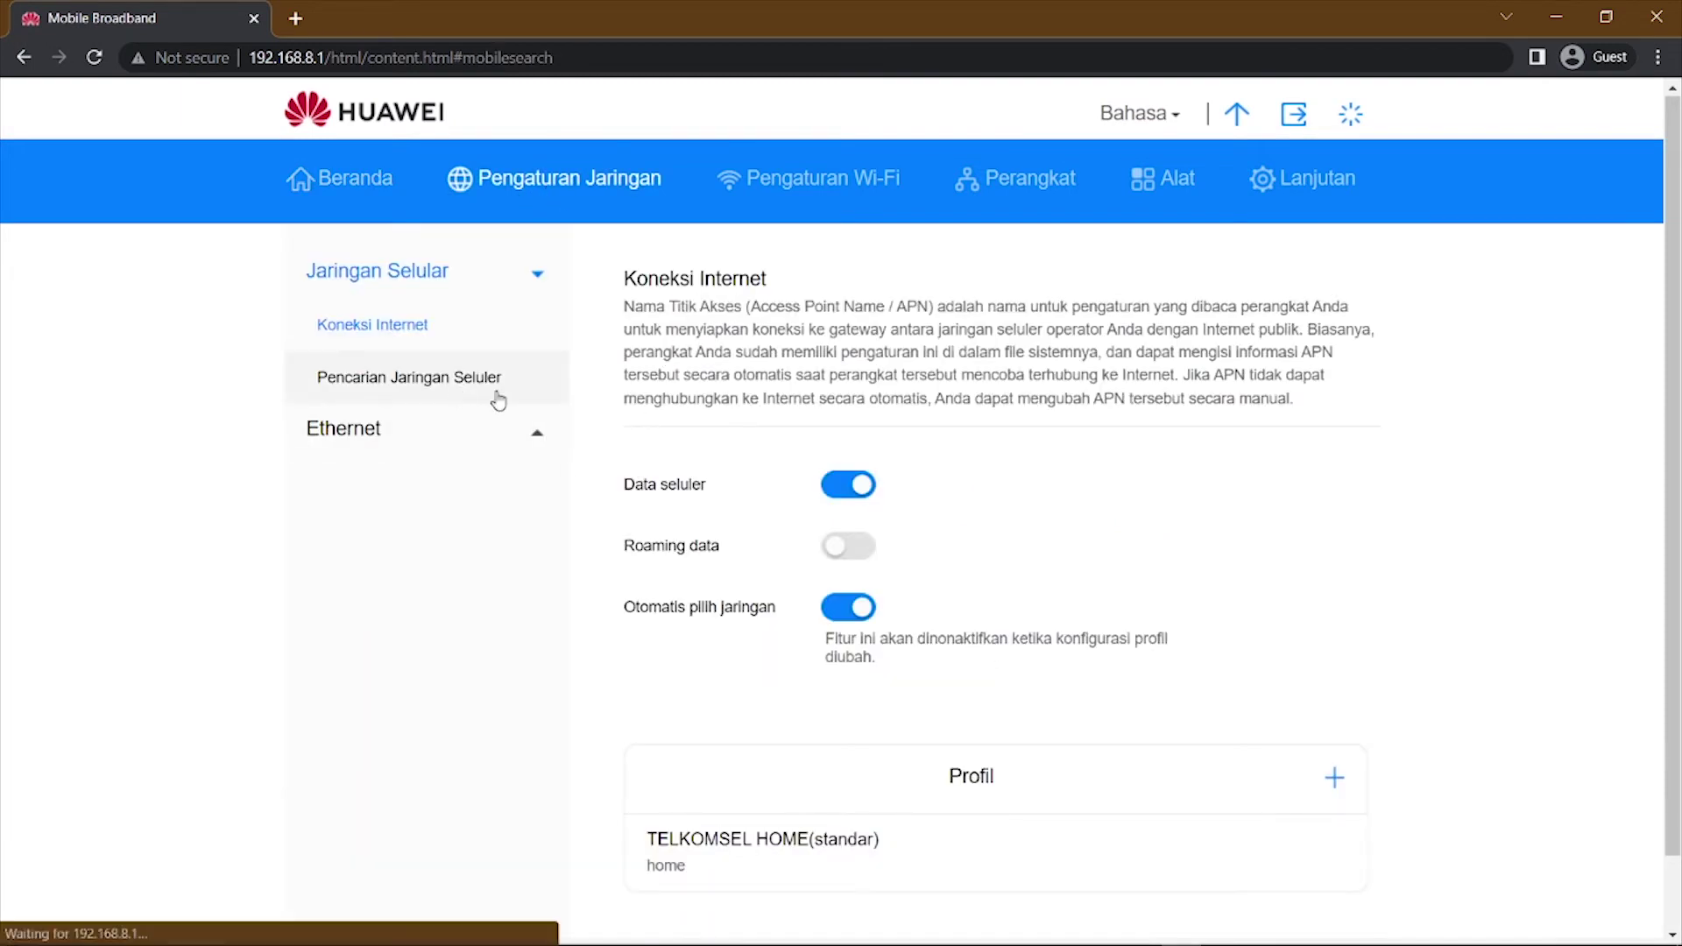
left_click(918, 390)
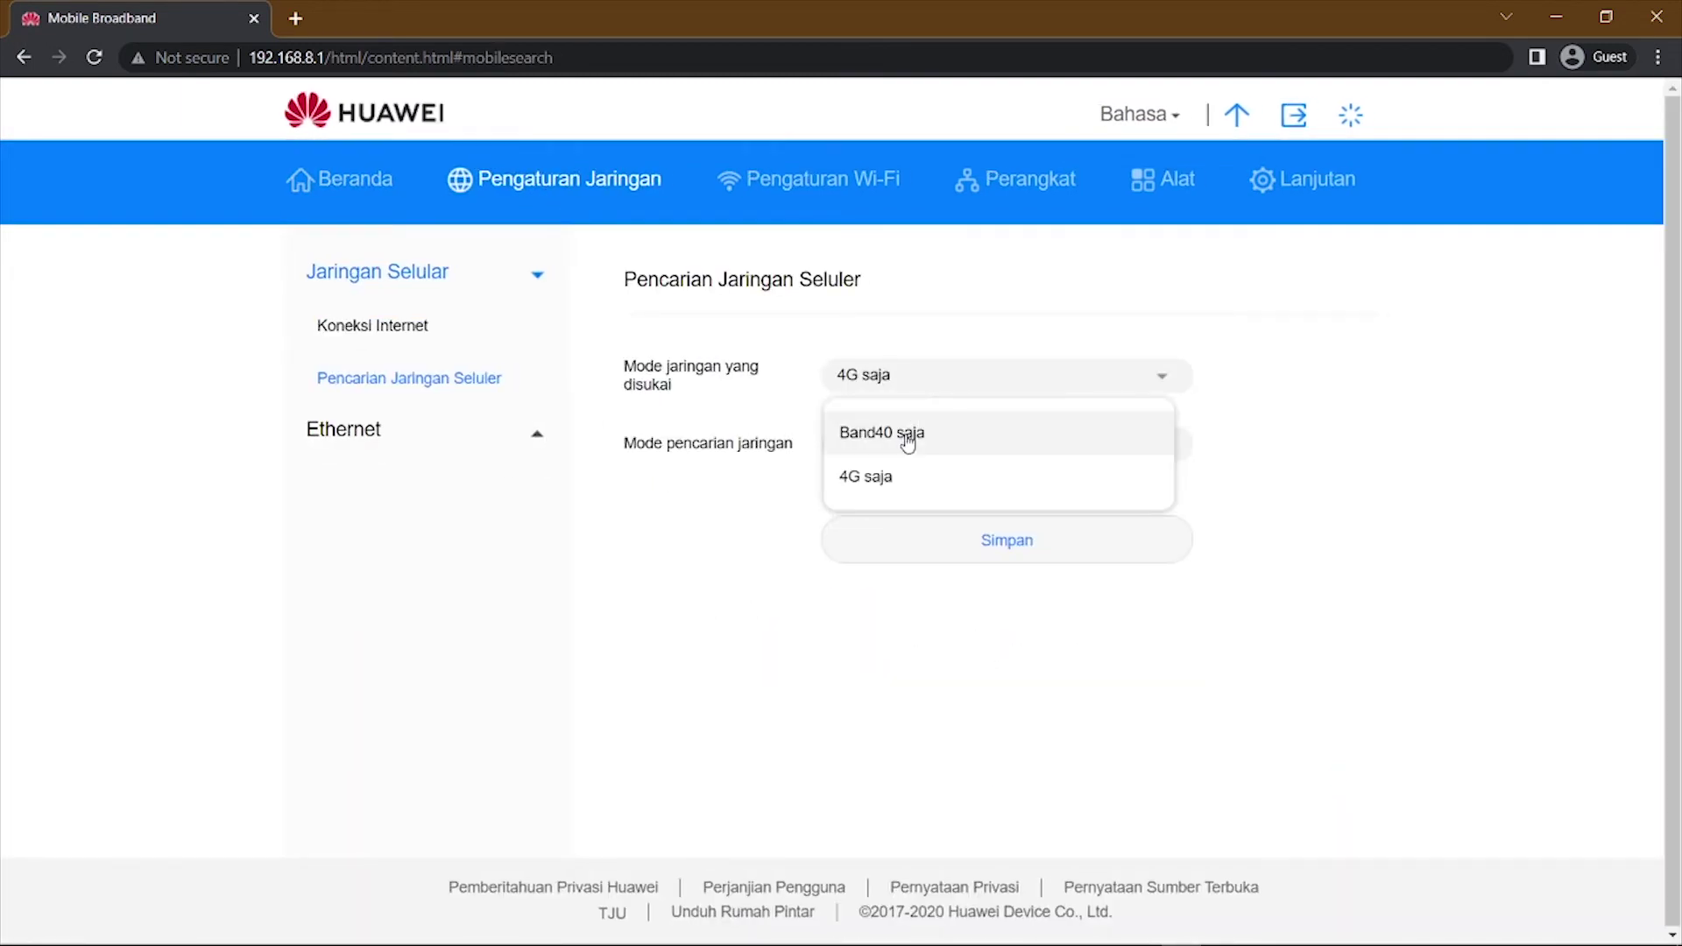
left_click(903, 434)
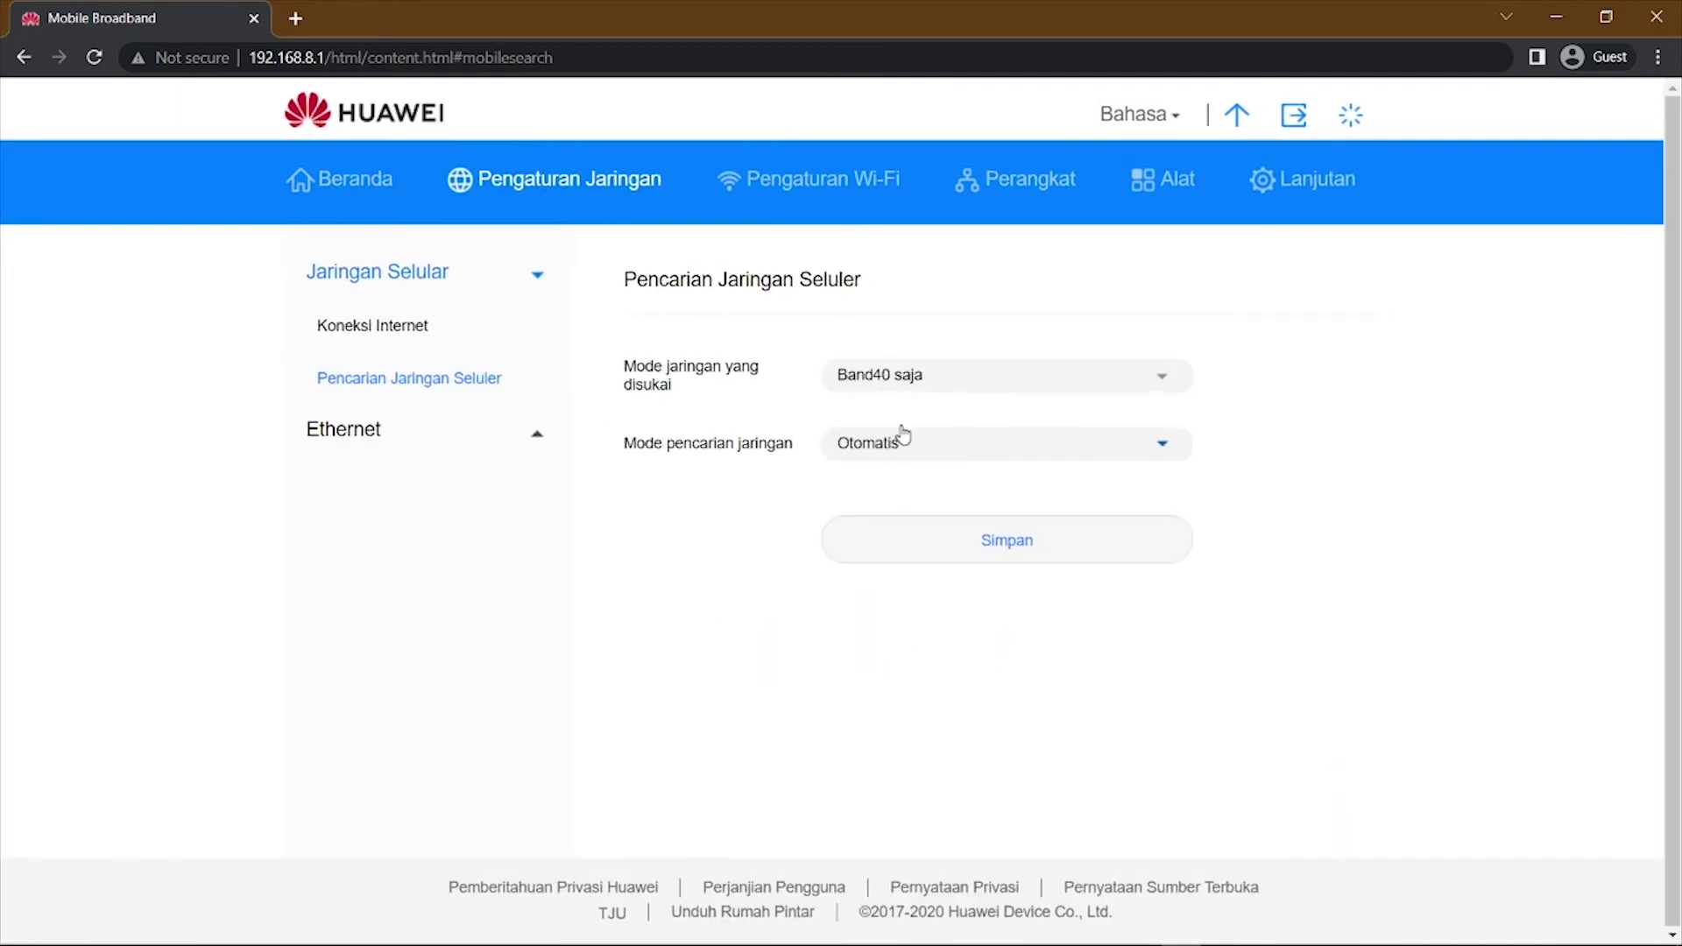
left_click(968, 555)
left_click(963, 481)
Return to the home page and examine the cellular signal and internet connection status
left_click(370, 210)
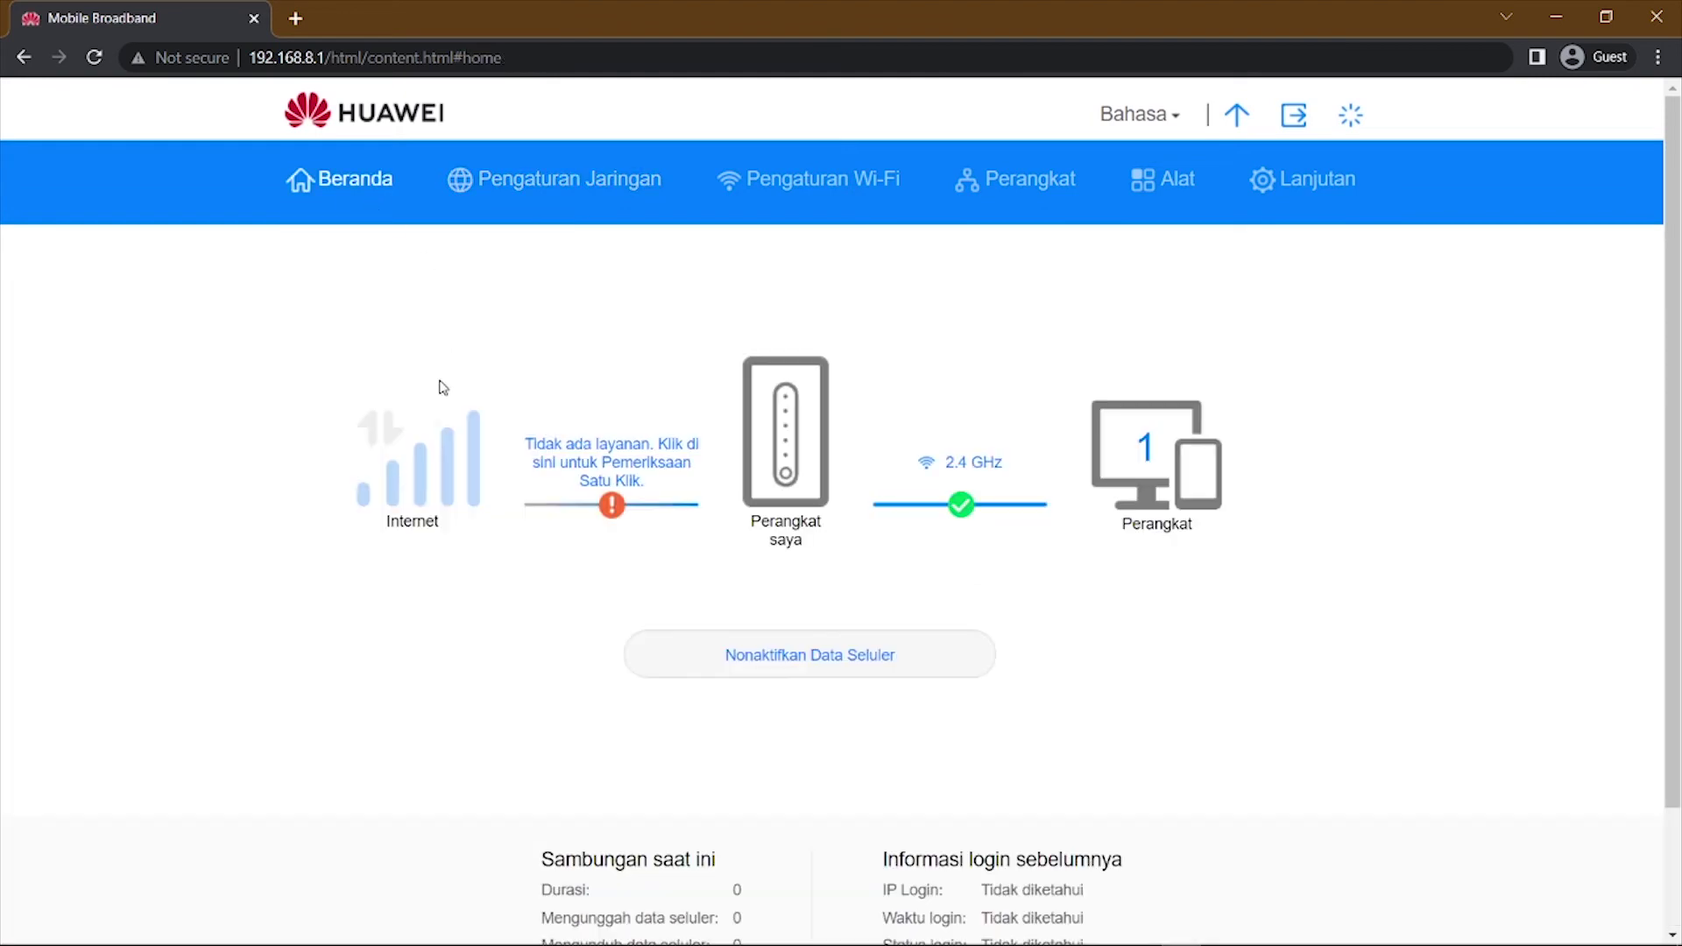
left_click_drag(527, 445, 650, 462)
left_click_drag(417, 563, 452, 446)
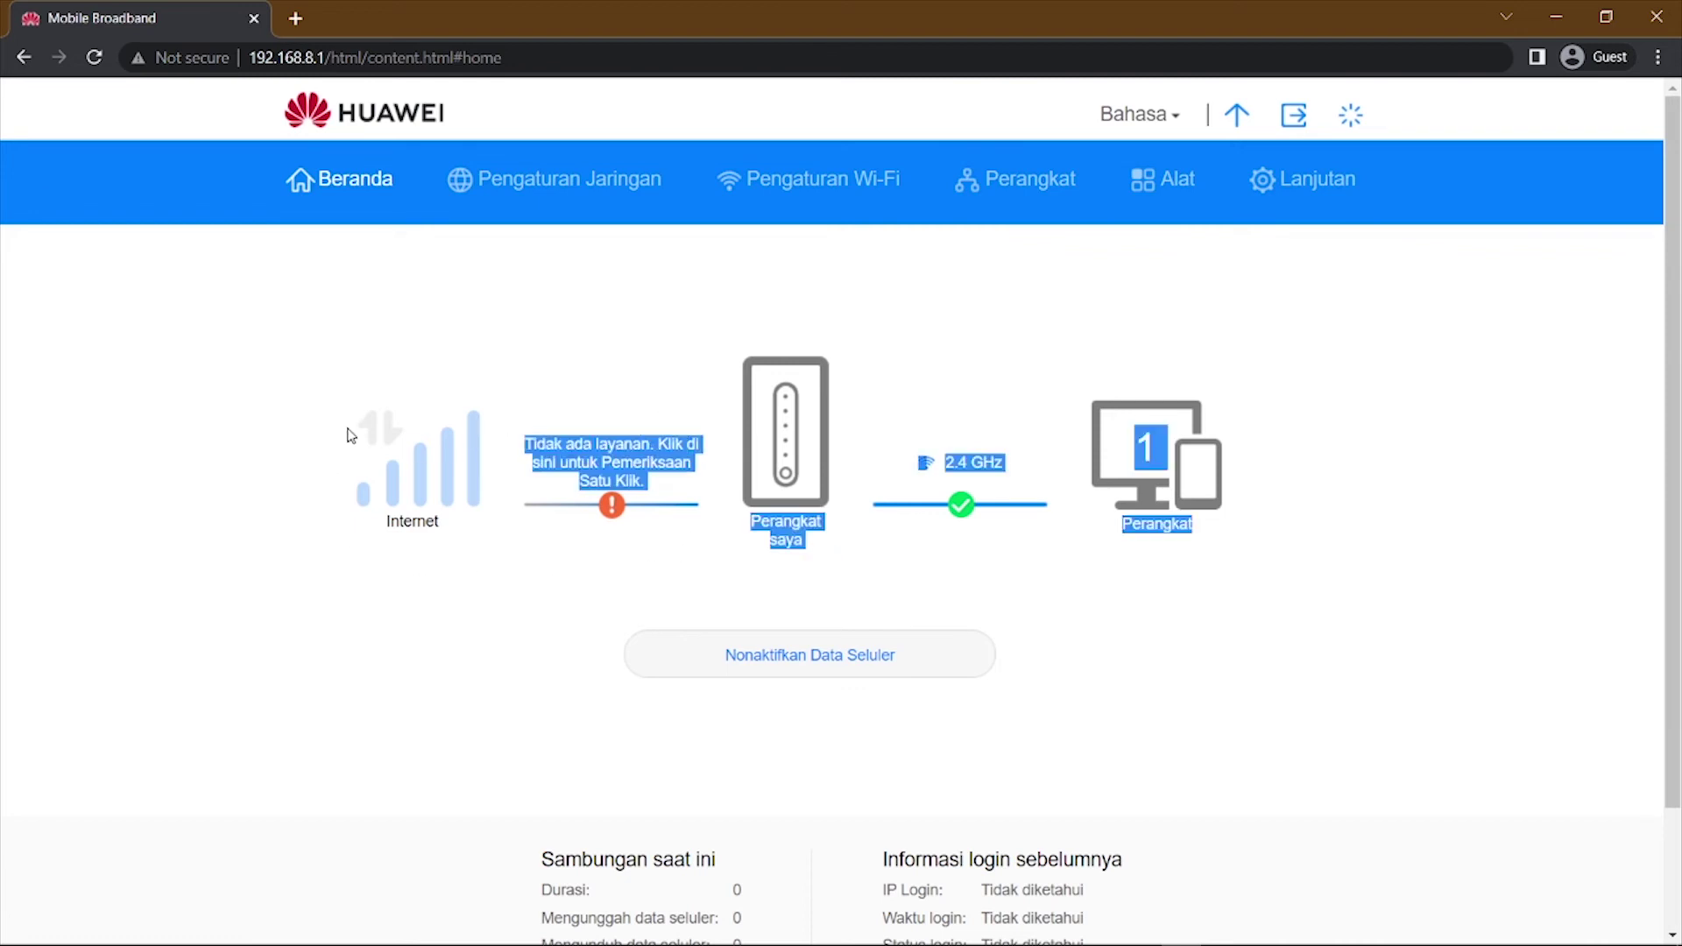
left_click(350, 435)
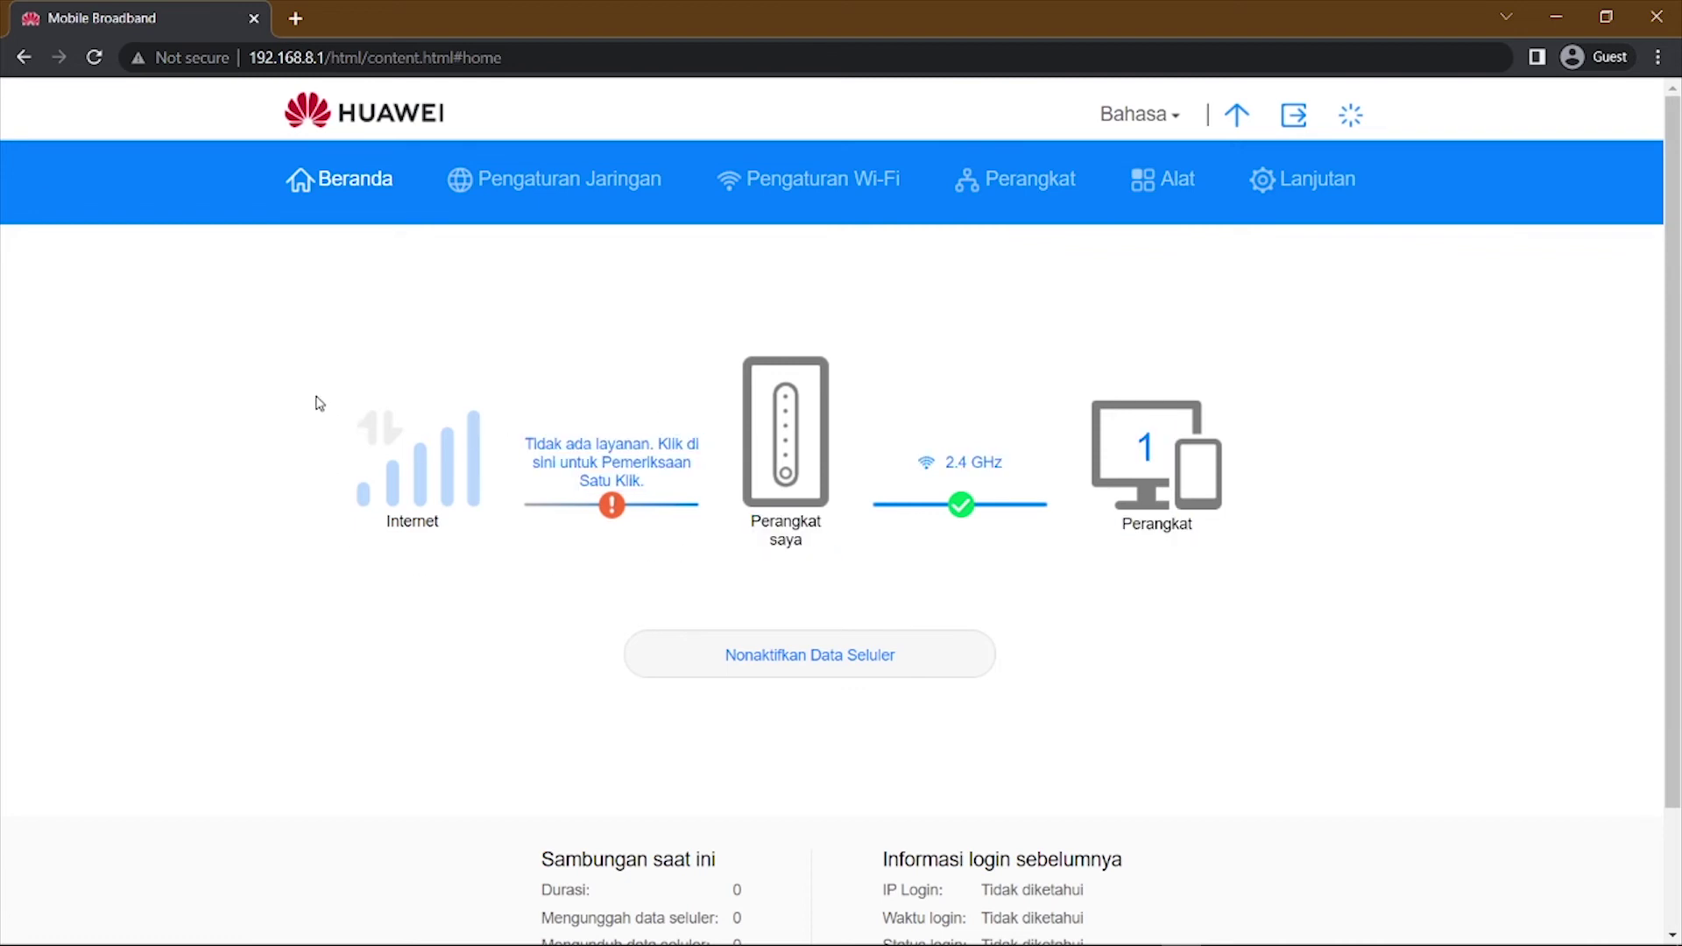
left_click_drag(367, 415, 573, 427)
left_click(545, 404)
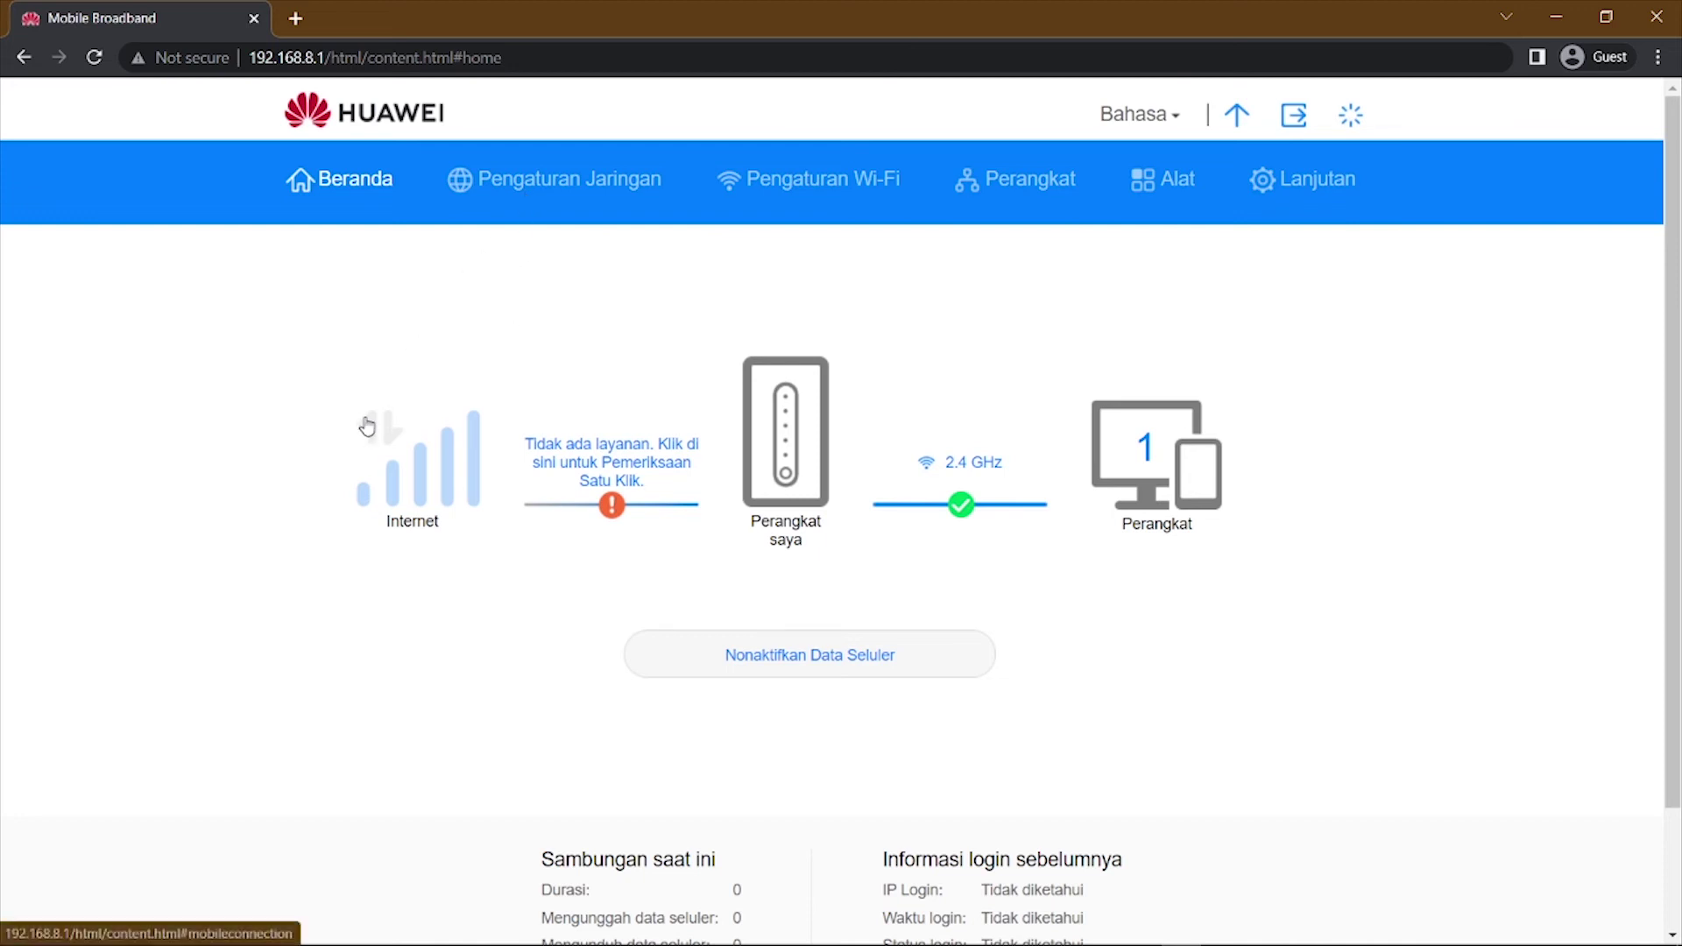
left_click_drag(332, 412, 500, 436)
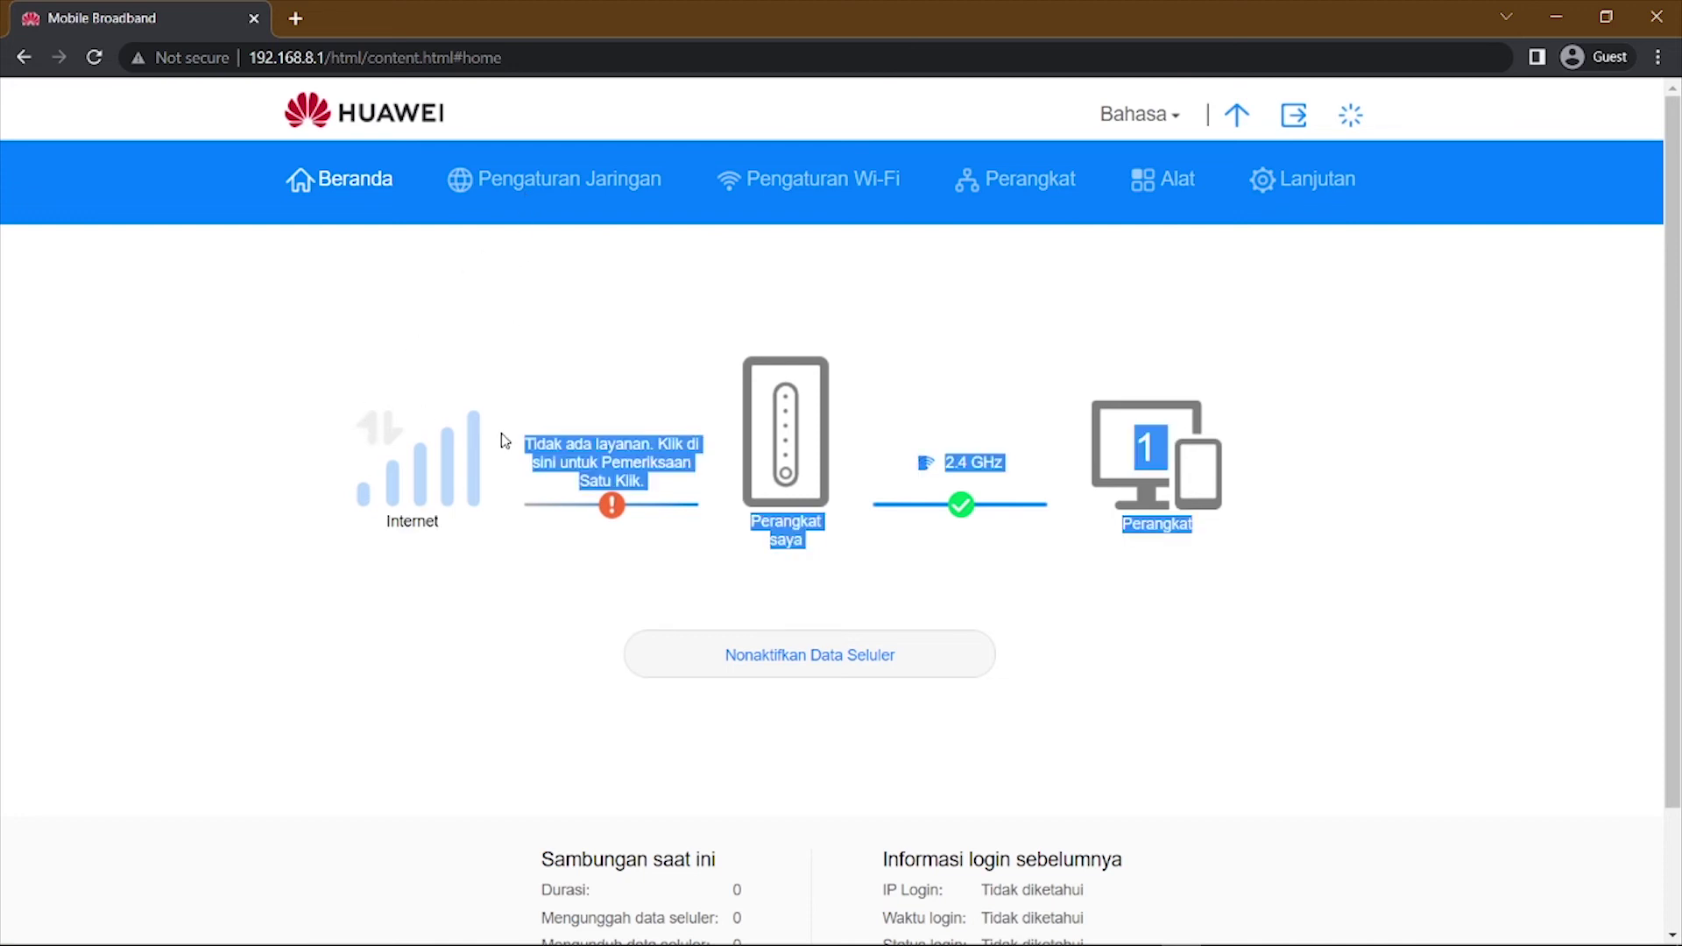
left_click(565, 383)
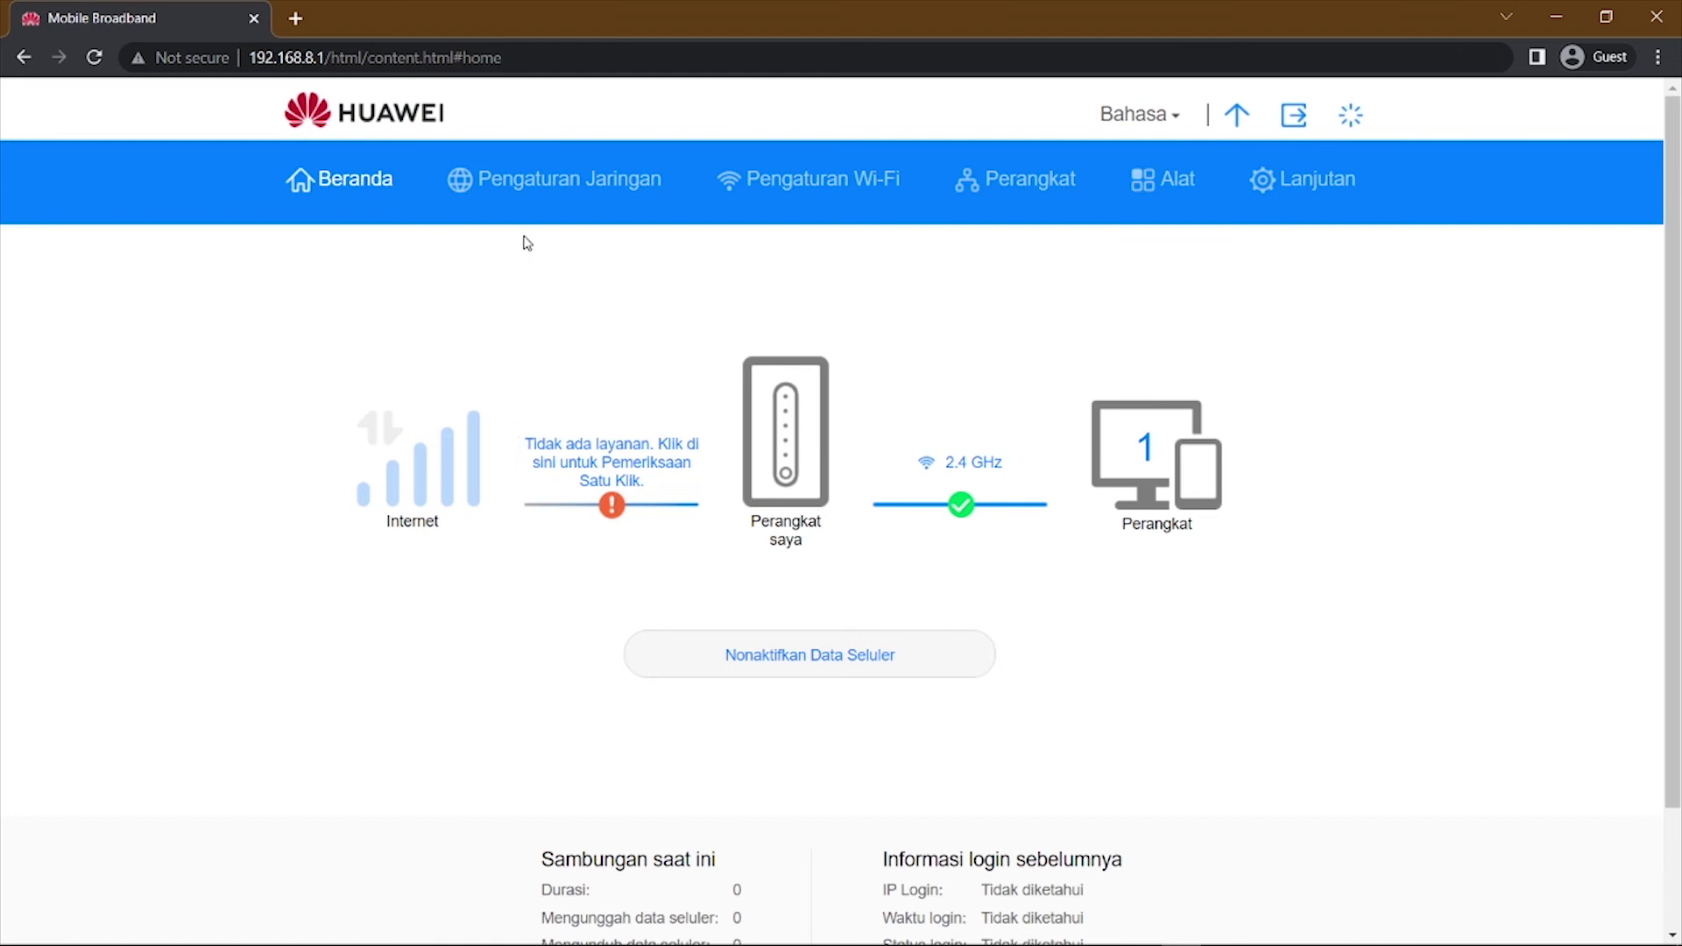
Reopen the cellular network search settings, set the preferred network mode to 4G saja, and save
left_click(533, 192)
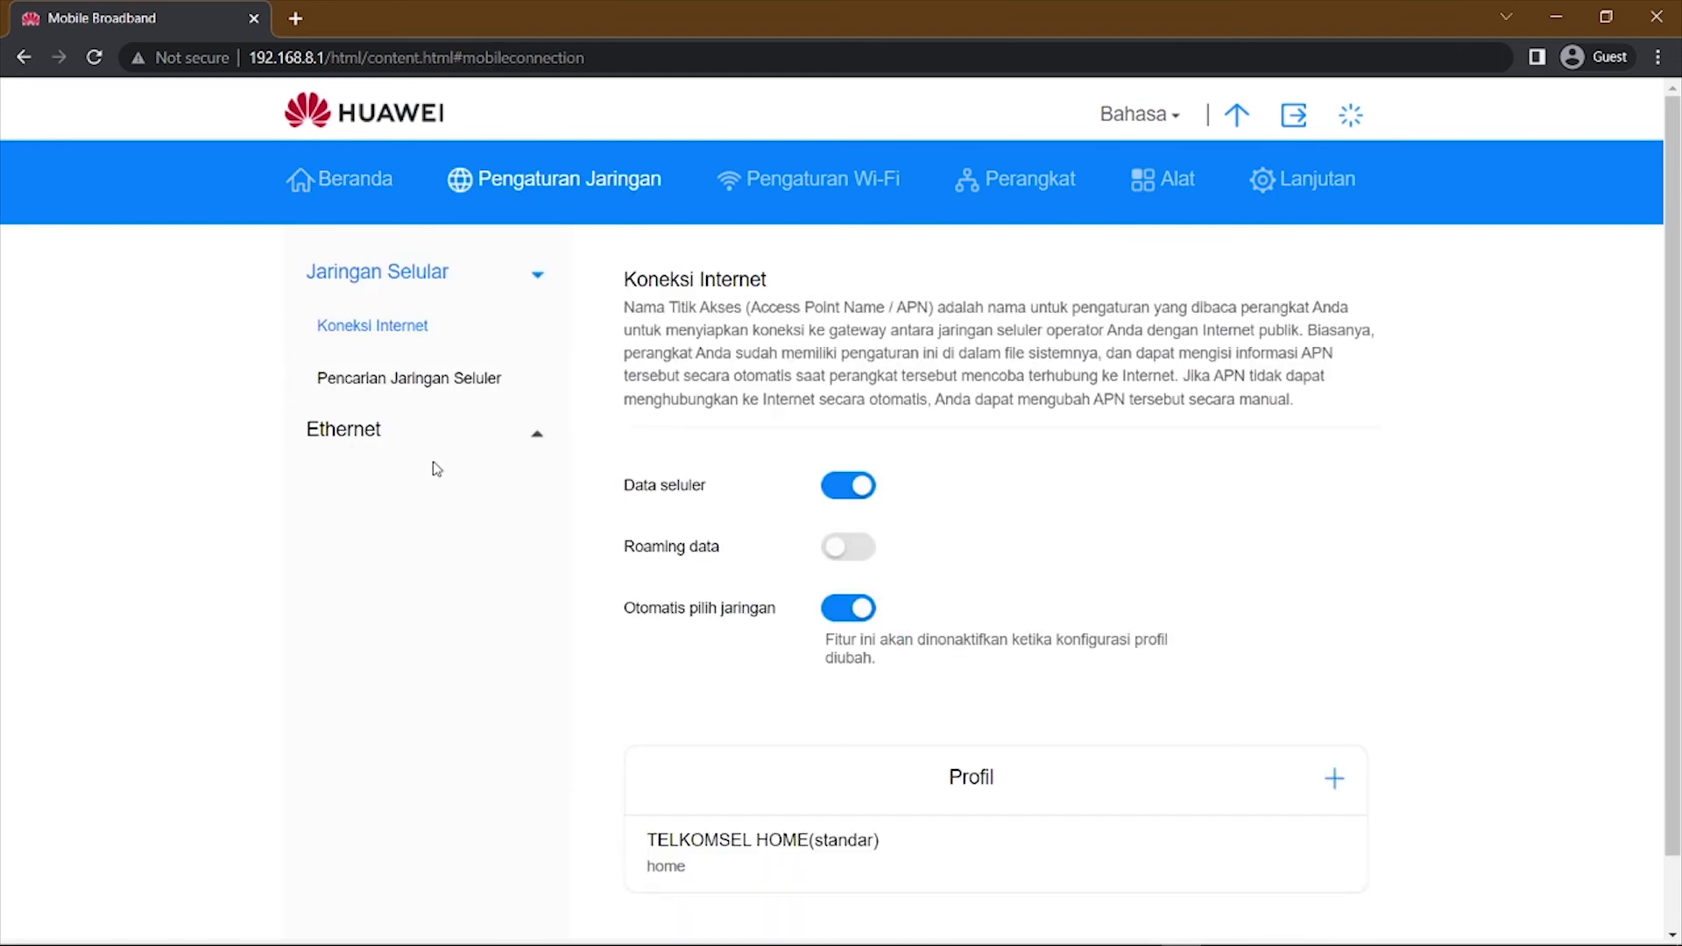
left_click(425, 381)
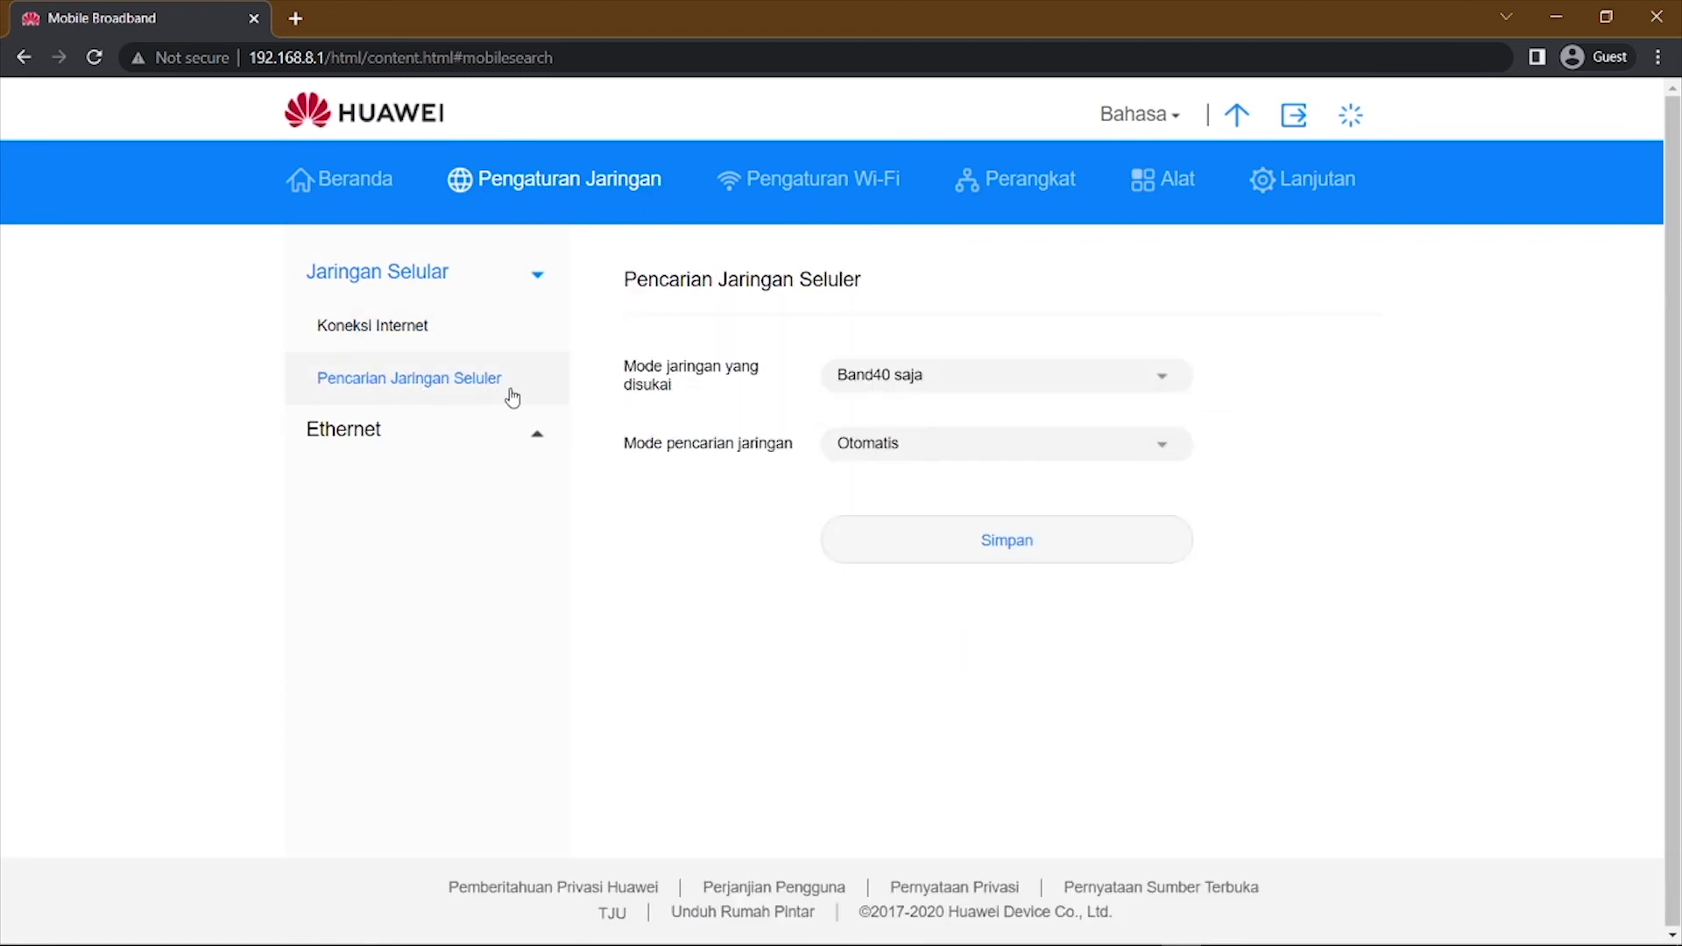
left_click(907, 384)
left_click(901, 479)
left_click(959, 540)
Check the network type and operator under the signal indicator on the home page again
left_click(378, 193)
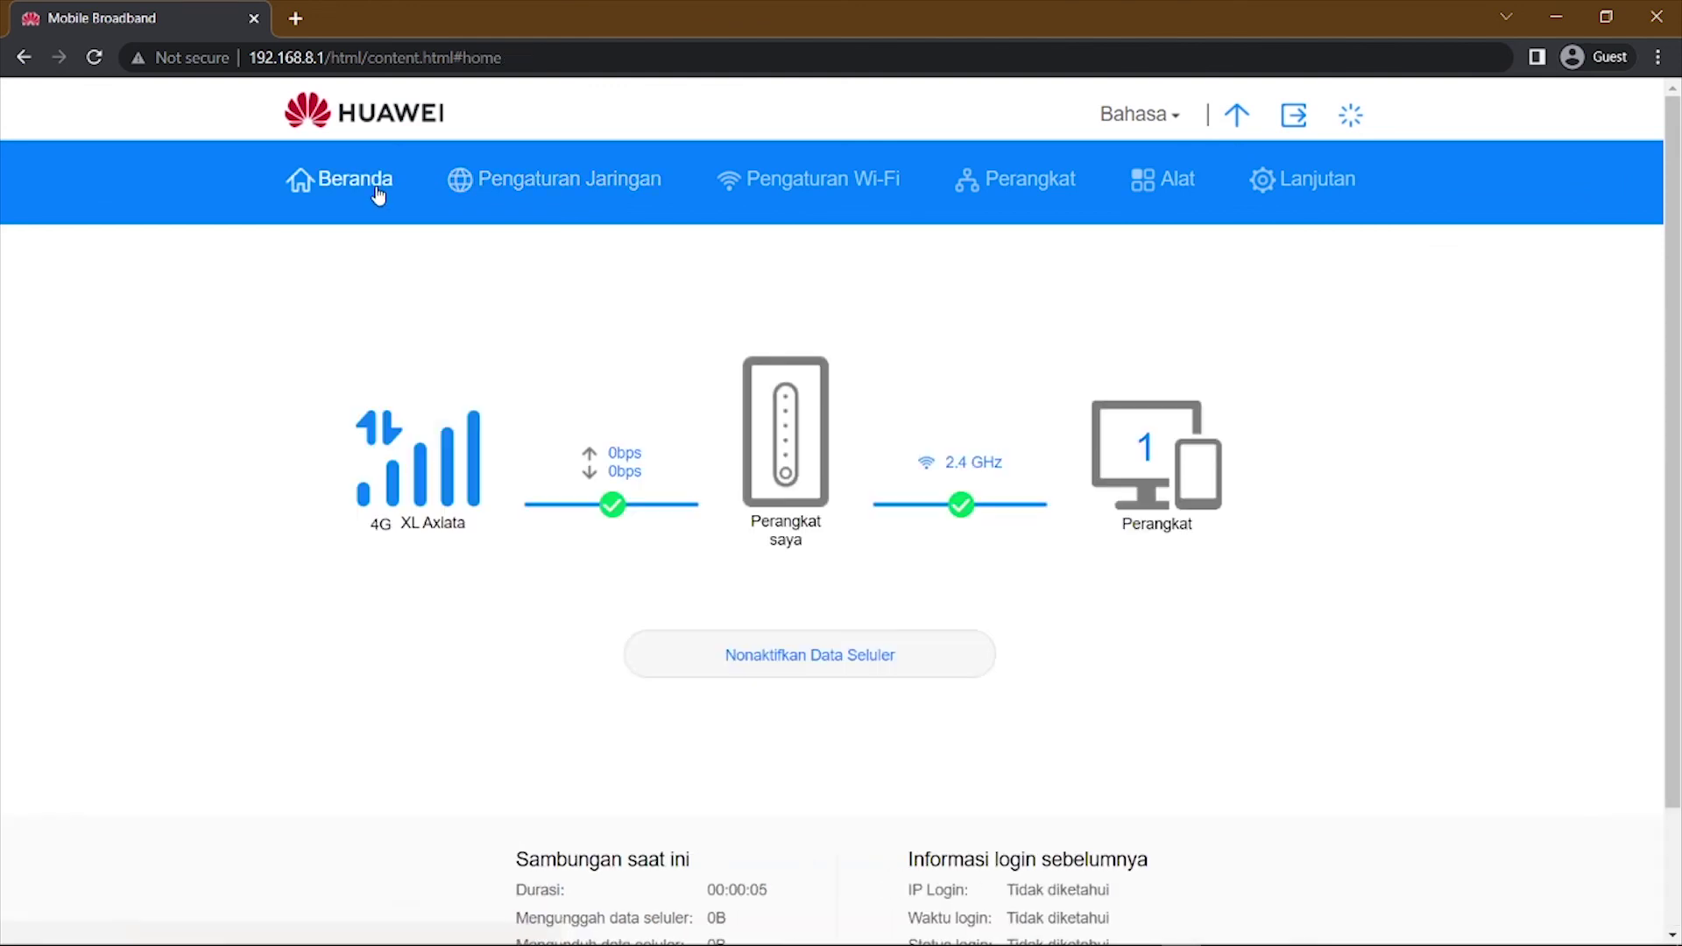
triple_click(426, 545)
left_click(476, 570)
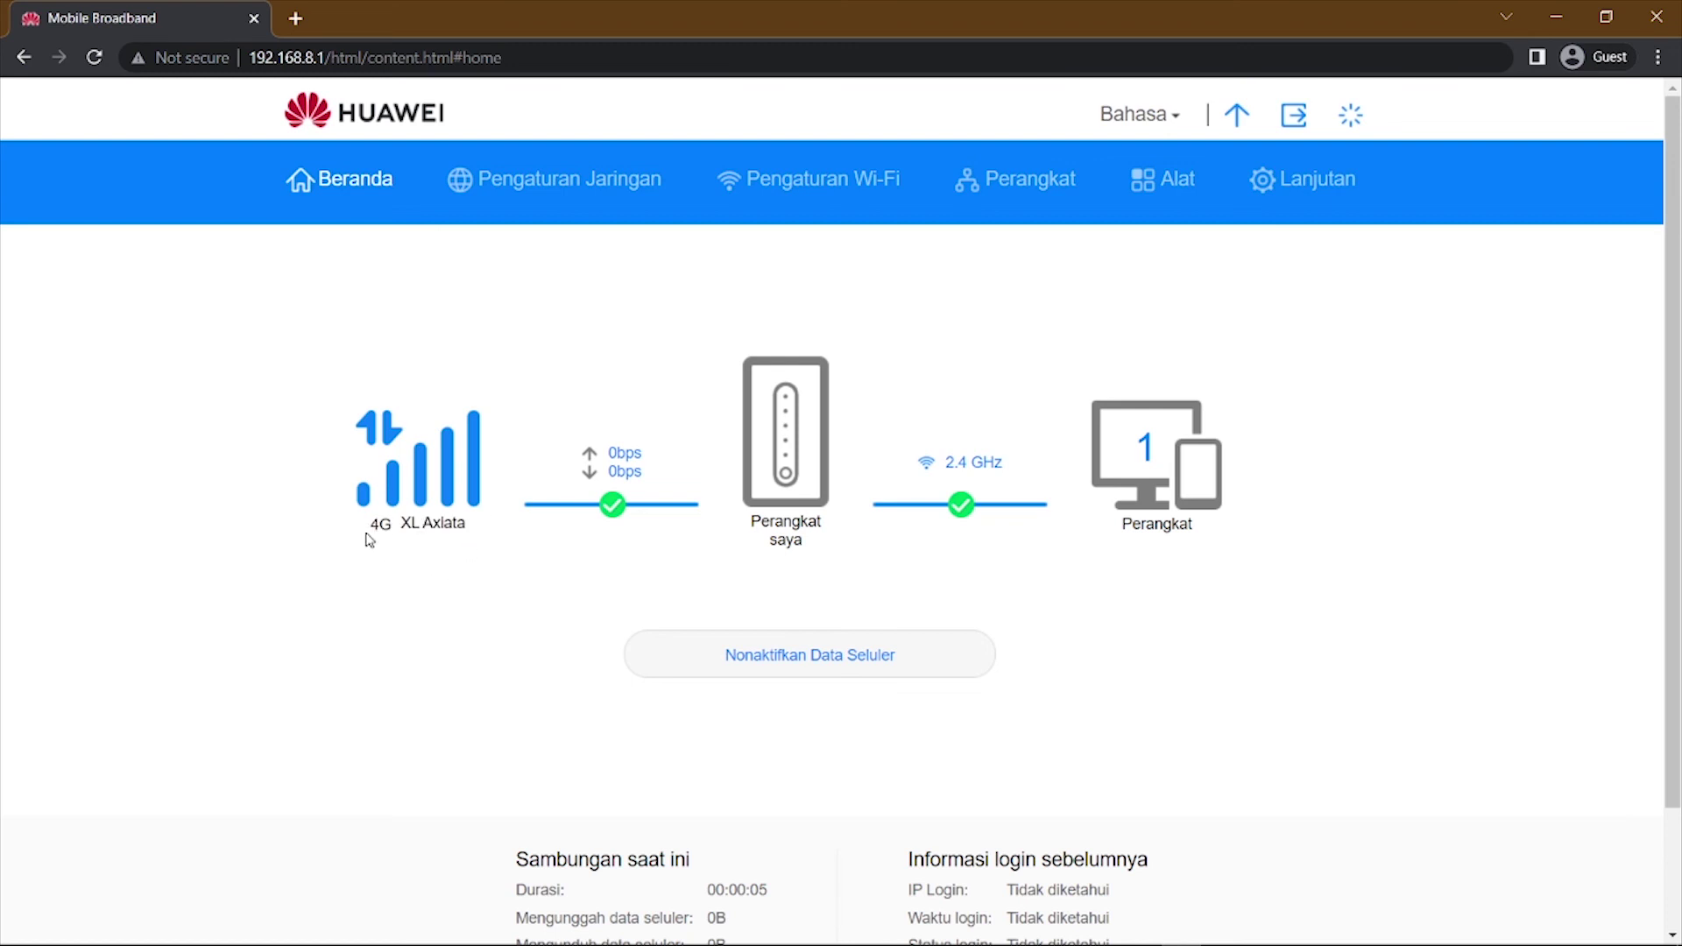
triple_click(453, 544)
left_click(480, 582)
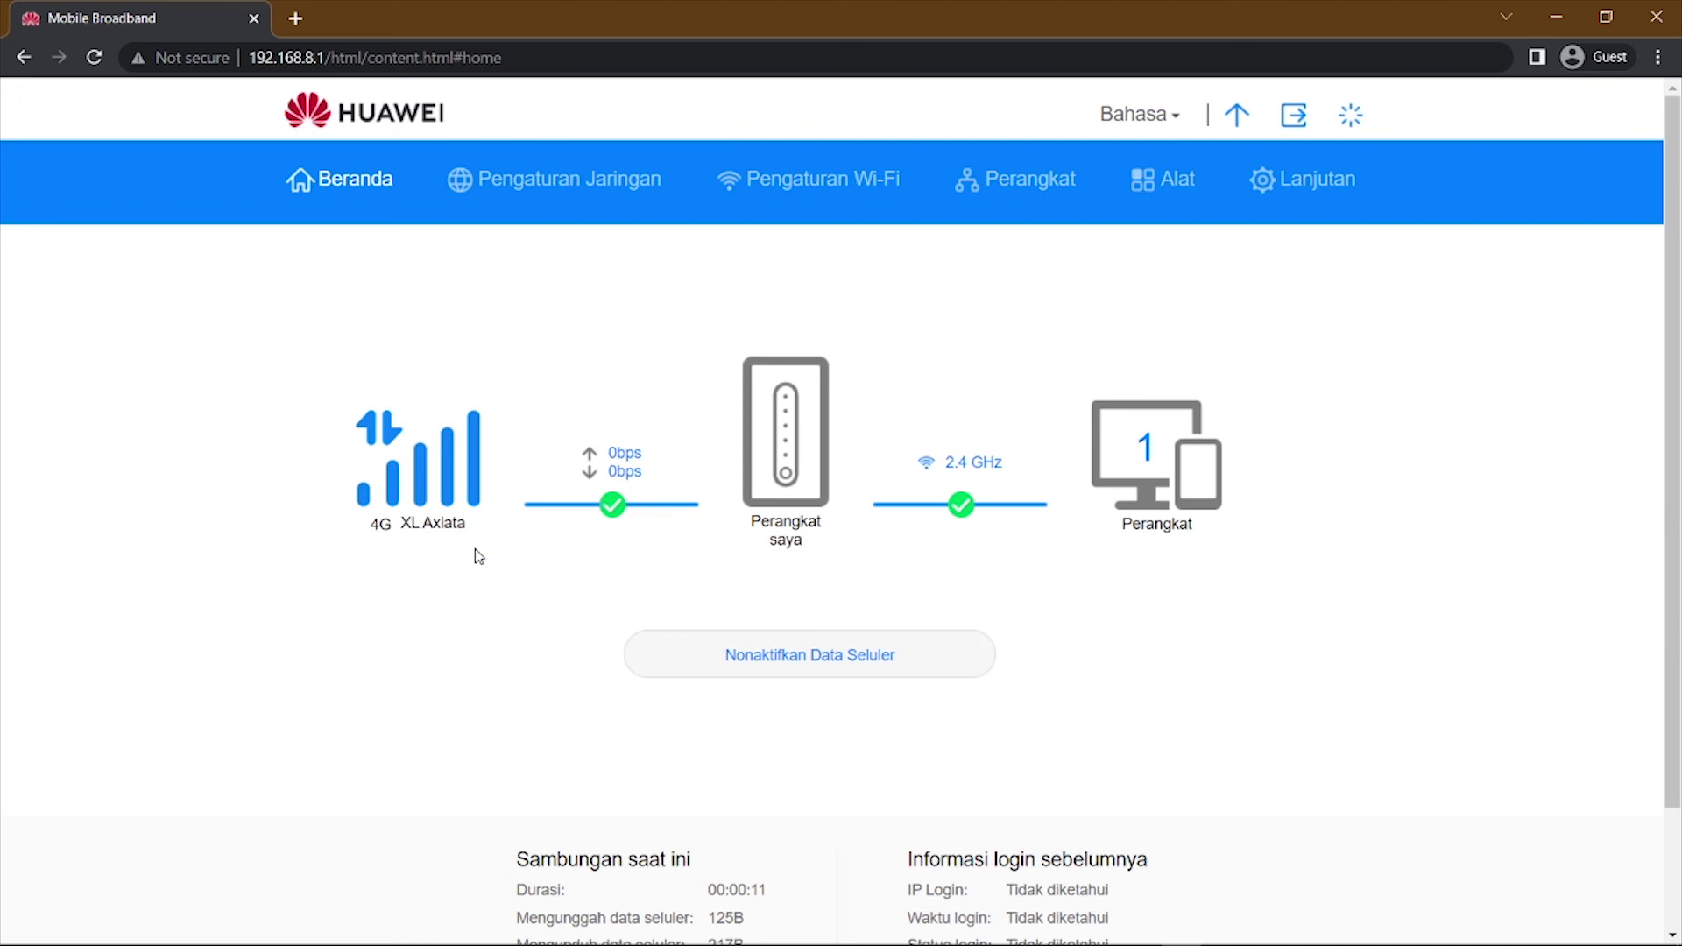
Open the cellular network search page under the network settings to view the preferred network mode
left_click(548, 205)
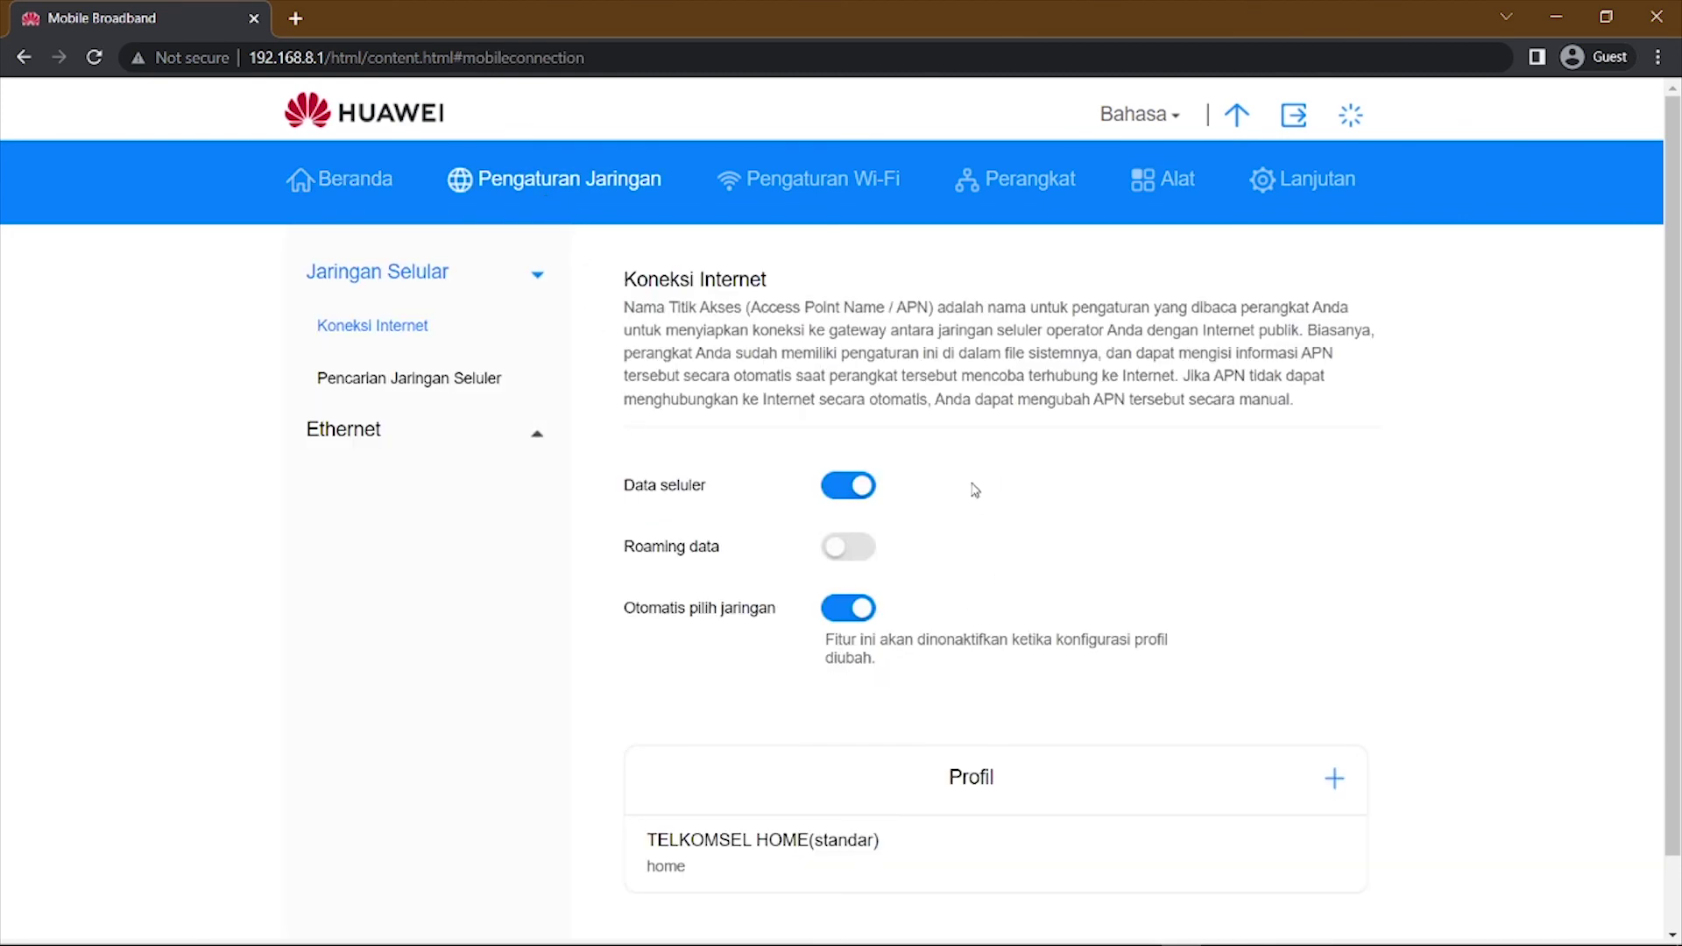
left_click(417, 398)
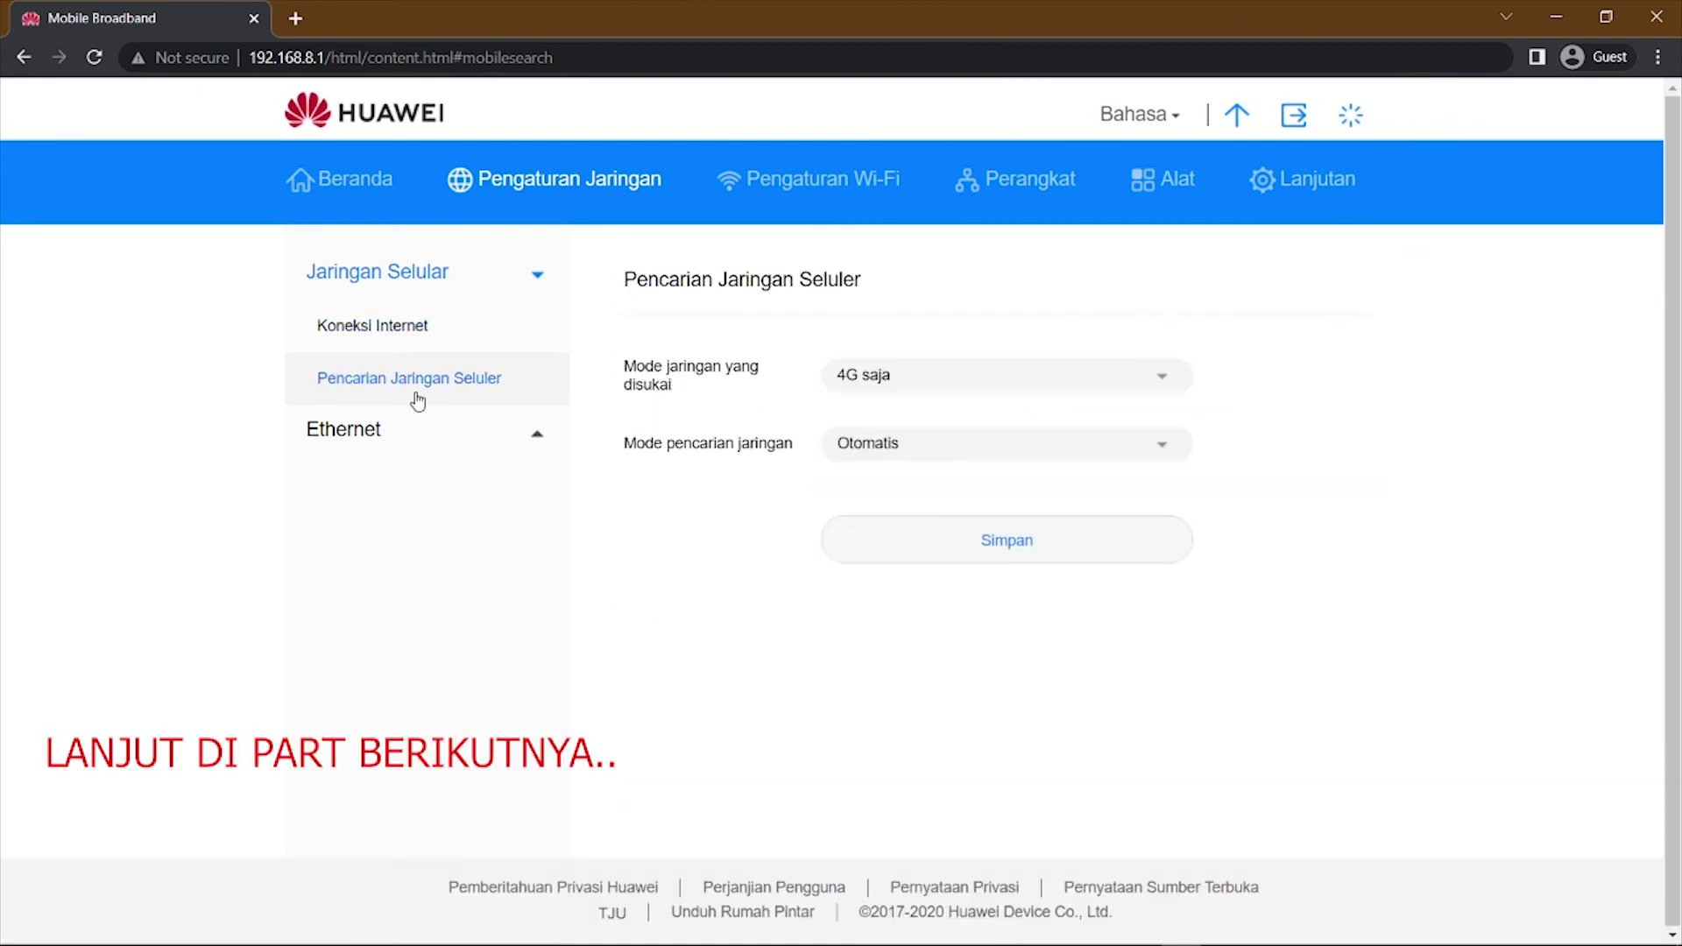